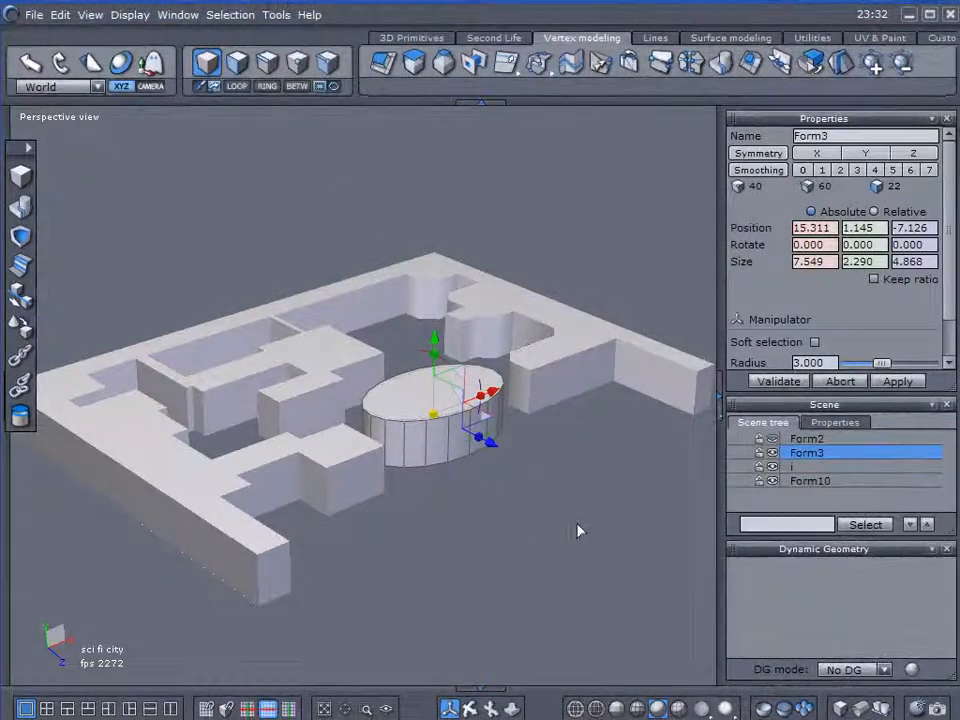
Rename the large outer building block, Form10, as f.
{"action": "middle_click_drag", "start_coordinate": [536, 498], "coordinate": [377, 553]}
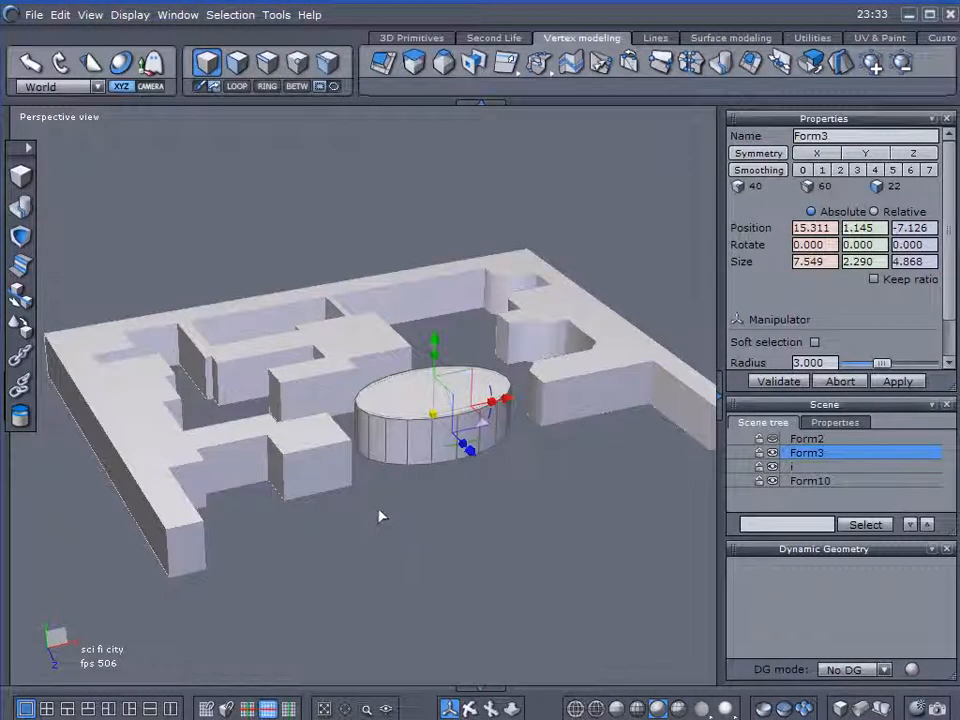
{"action": "middle_click_drag", "start_coordinate": [413, 512], "coordinate": [435, 544]}
{"action": "left_click", "coordinate": [306, 522]}
{"action": "middle_click_drag", "start_coordinate": [306, 522], "coordinate": [372, 502]}
{"action": "left_click_drag", "start_coordinate": [370, 318], "coordinate": [400, 270]}
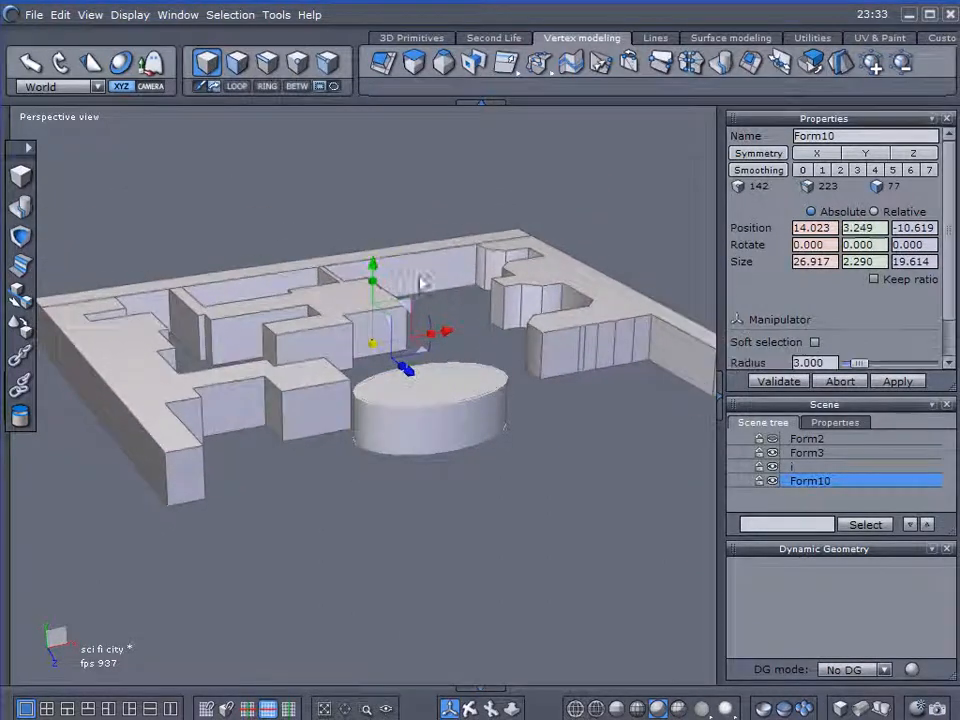
{"action": "key", "text": "ctrl+z"}
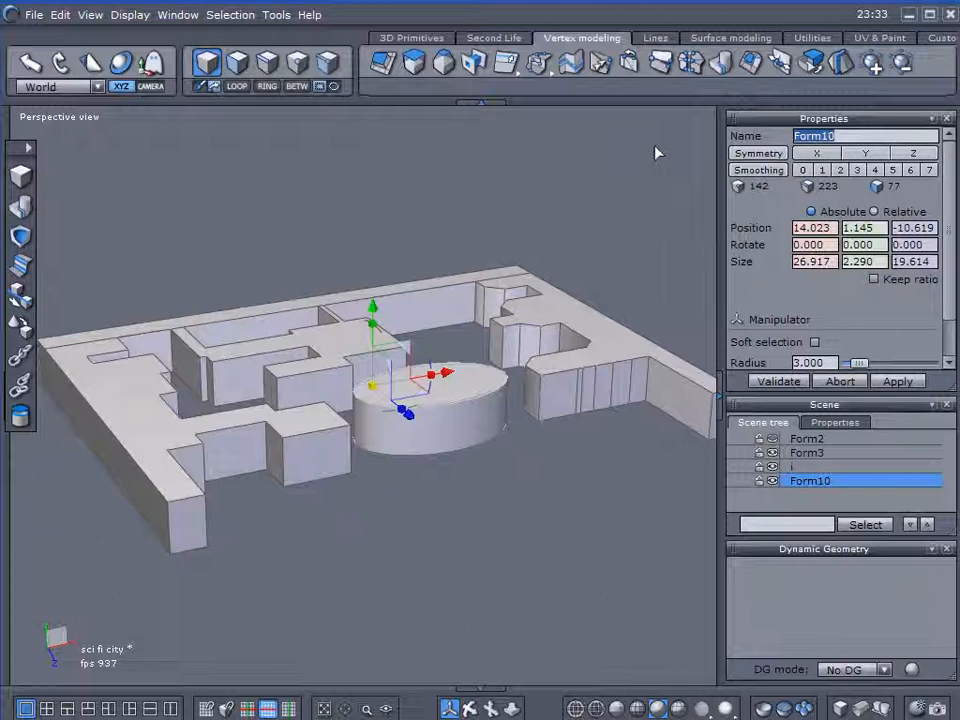
{"action": "type", "text": "f"}
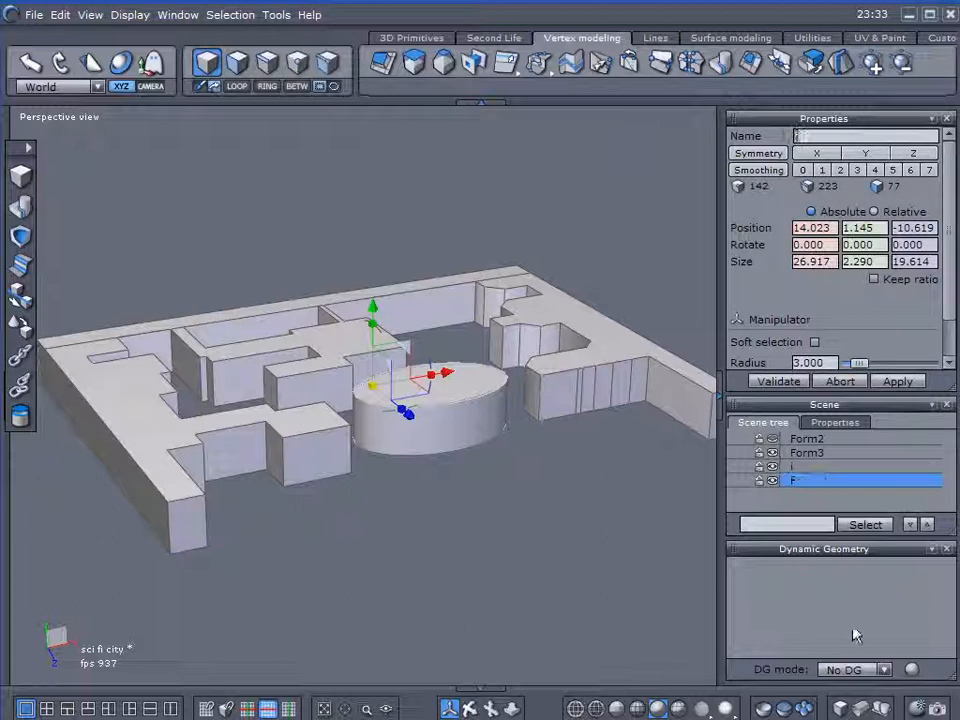
{"action": "left_click", "coordinate": [636, 464]}
Extract the top face of the inner oval block i as a separate object.
{"action": "left_click", "coordinate": [787, 467]}
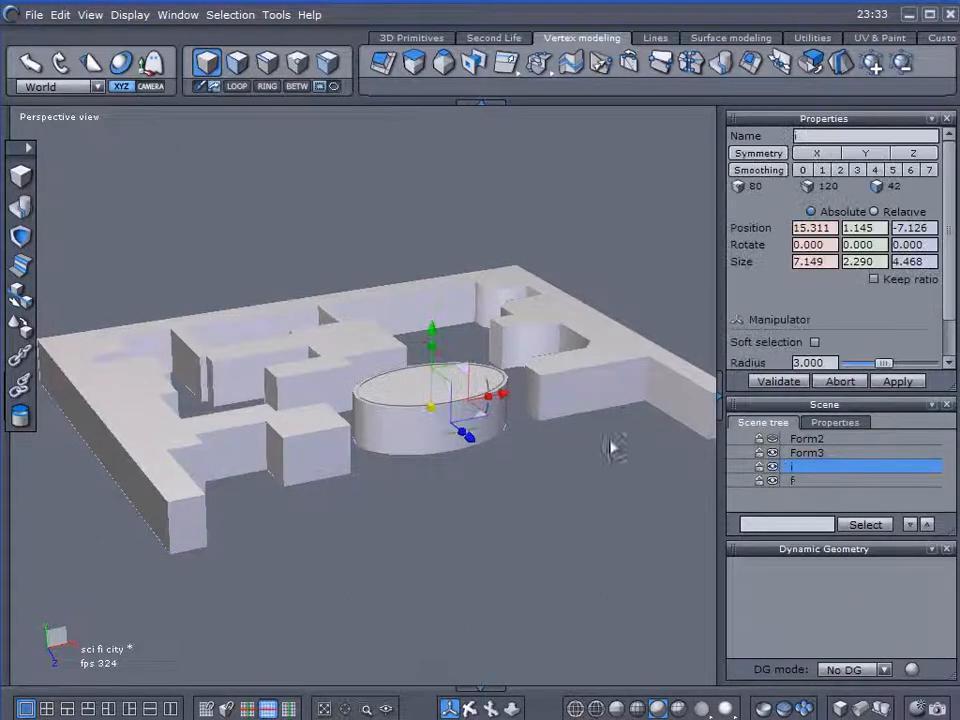
{"action": "scroll", "coordinate": [468, 395], "scroll_direction": "up", "scroll_amount": 3}
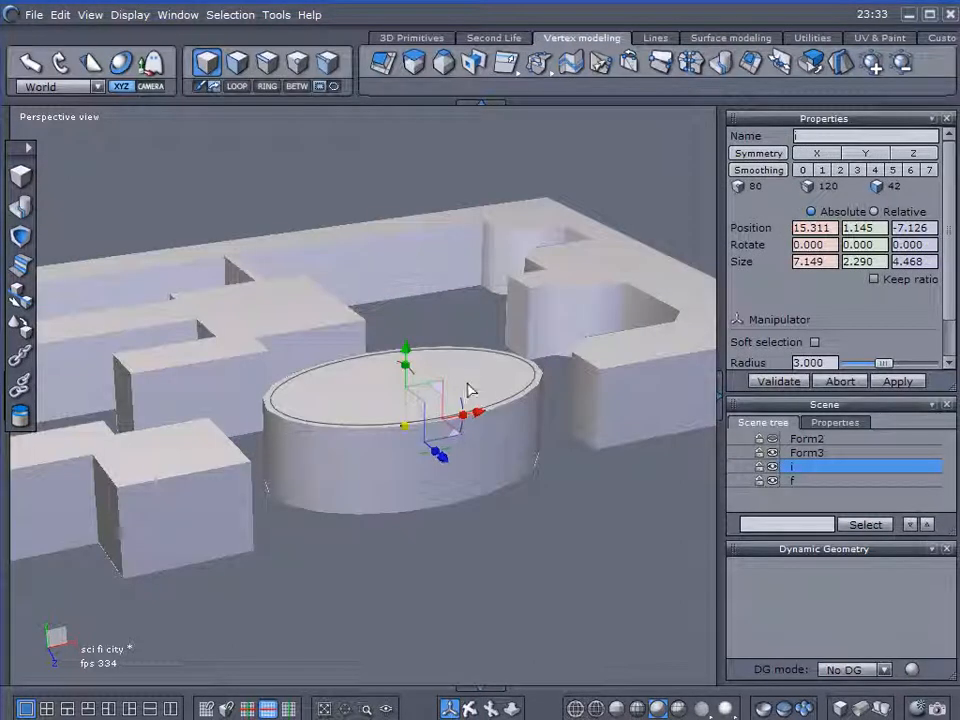
{"action": "mouse_move", "coordinate": [437, 418]}
{"action": "middle_mouse_down"}
{"action": "mouse_move", "coordinate": [437, 477]}
{"action": "mouse_move", "coordinate": [396, 465]}
{"action": "mouse_move", "coordinate": [445, 454]}
{"action": "mouse_move", "coordinate": [437, 433]}
{"action": "middle_mouse_up"}
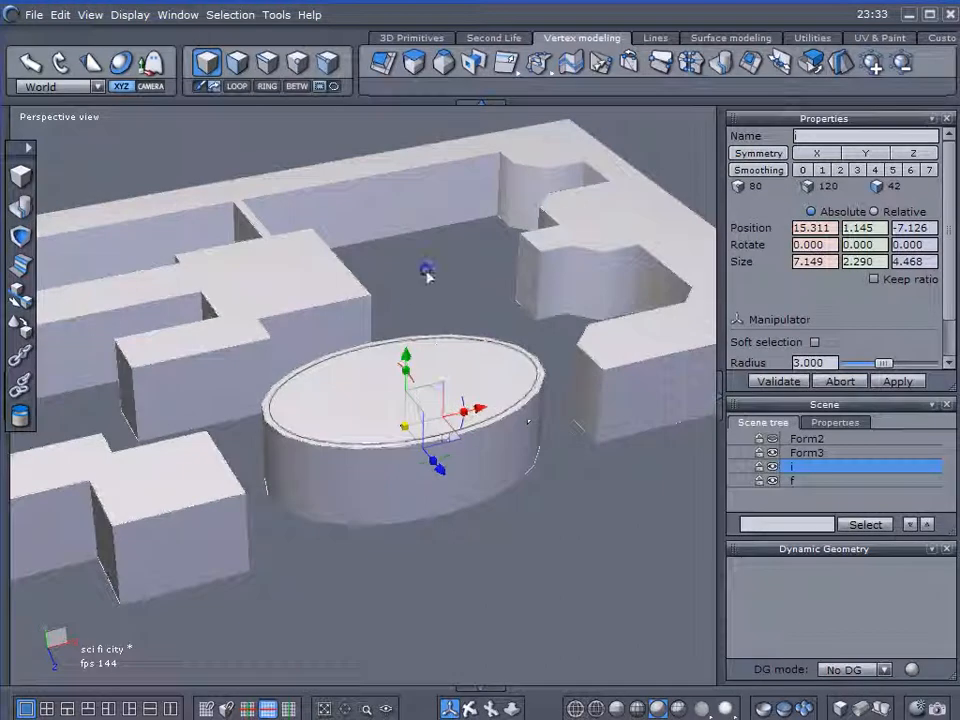
{"action": "middle_click_drag", "start_coordinate": [422, 276], "coordinate": [441, 262]}
{"action": "left_click", "coordinate": [235, 63]}
{"action": "left_click", "coordinate": [368, 353]}
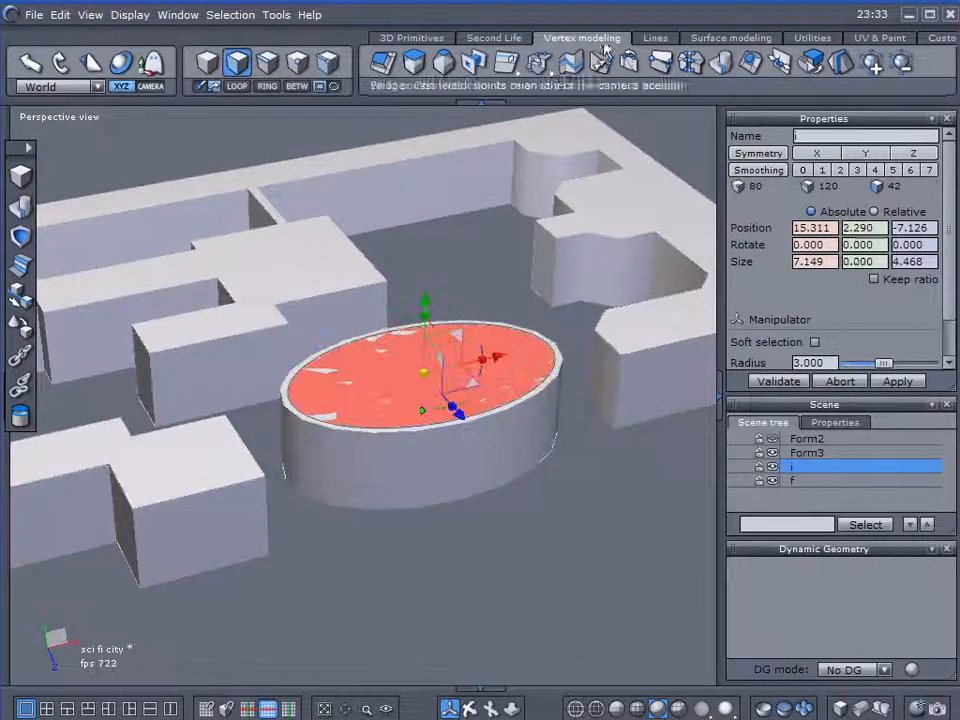
{"action": "left_click", "coordinate": [813, 66]}
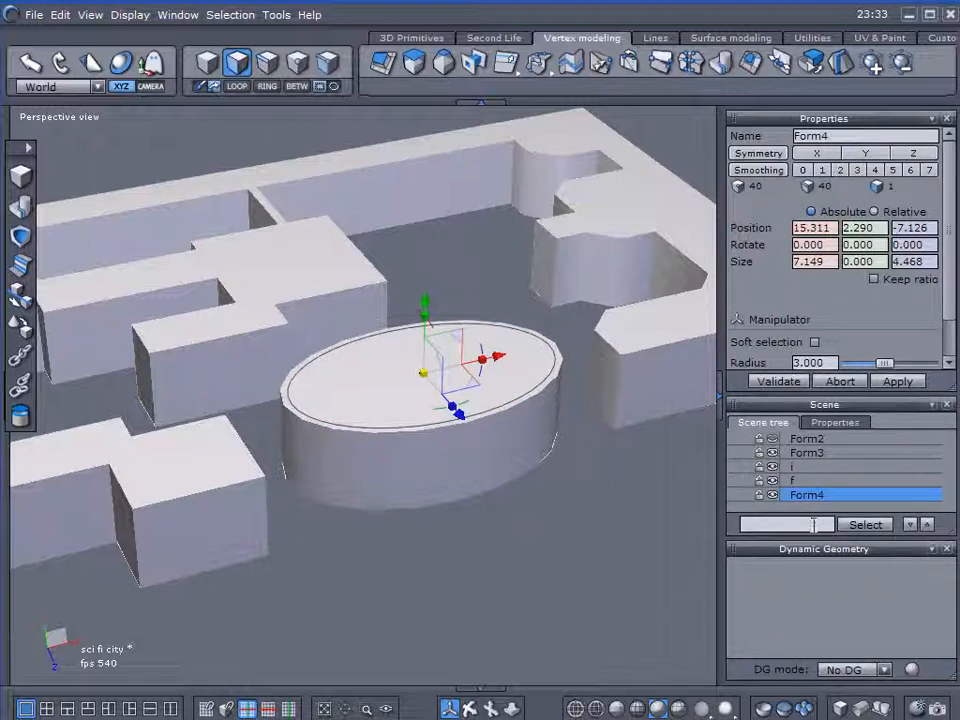
Rename the extracted oval face as e and hide it.
{"action": "key", "text": "e"}
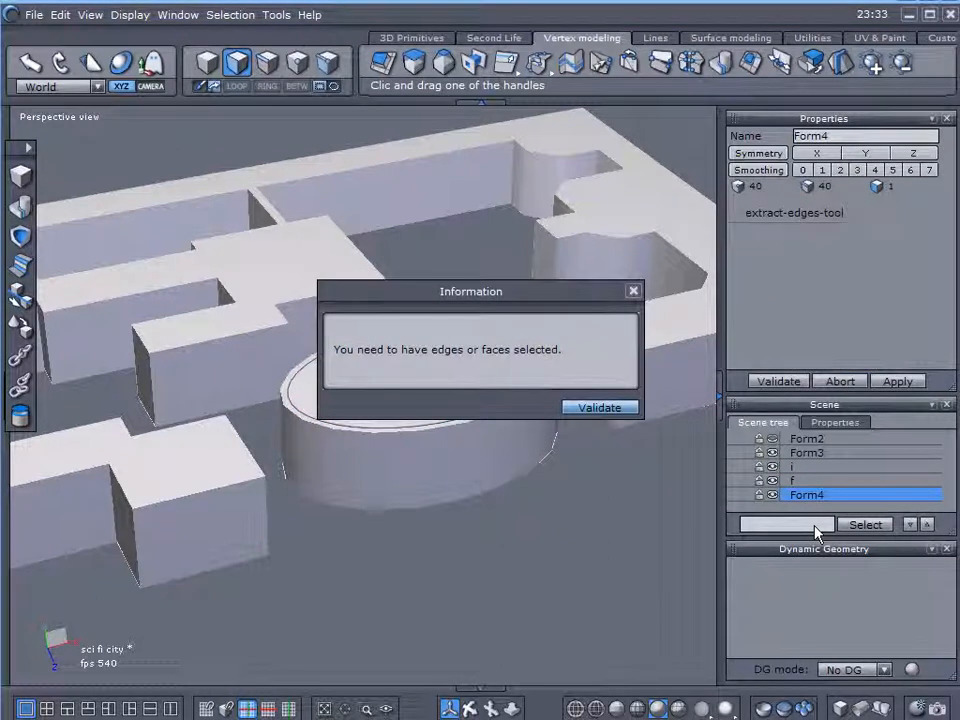
{"action": "left_click", "coordinate": [580, 407]}
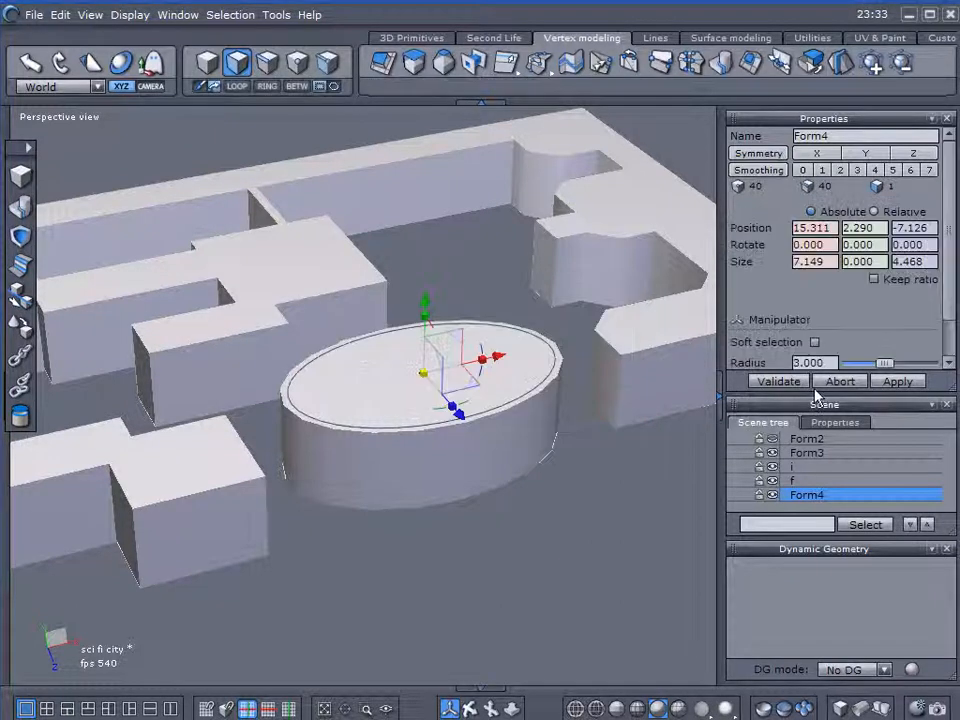
{"action": "double_click", "coordinate": [850, 136]}
{"action": "type", "text": "e"}
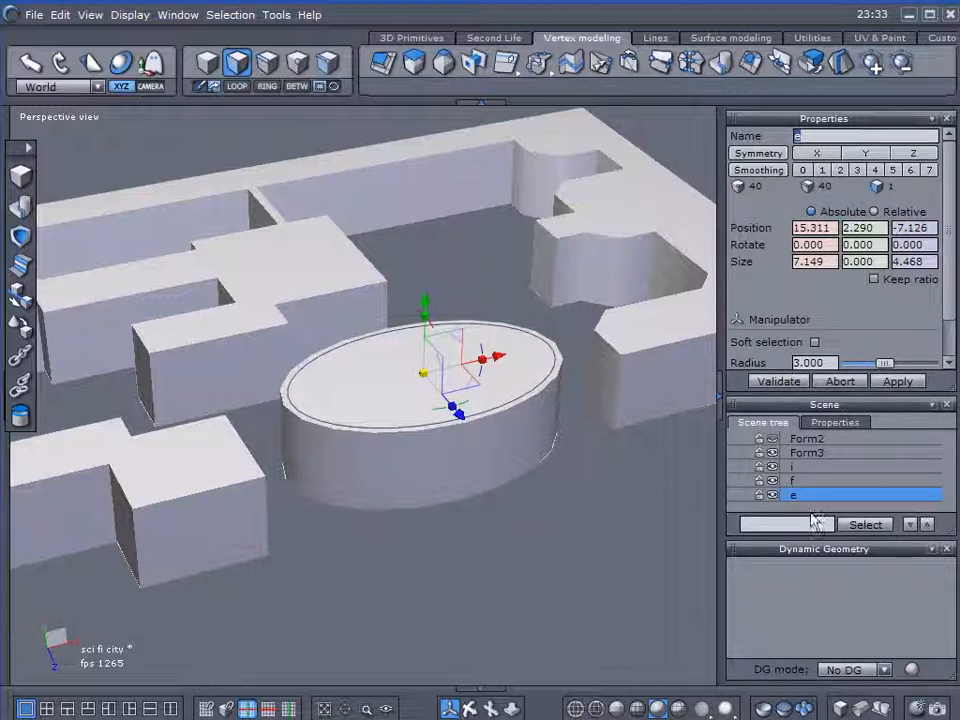
{"action": "left_click", "coordinate": [771, 496]}
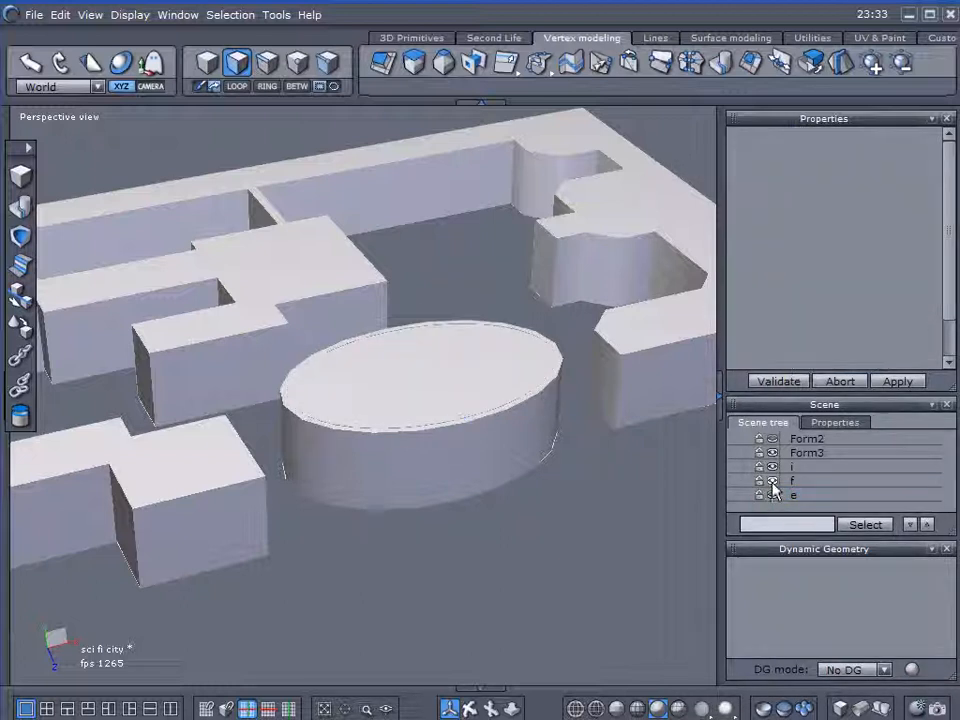
Combine the outer oval block Form3 with the building block f into one object named Foundation.
{"action": "left_click", "coordinate": [514, 440]}
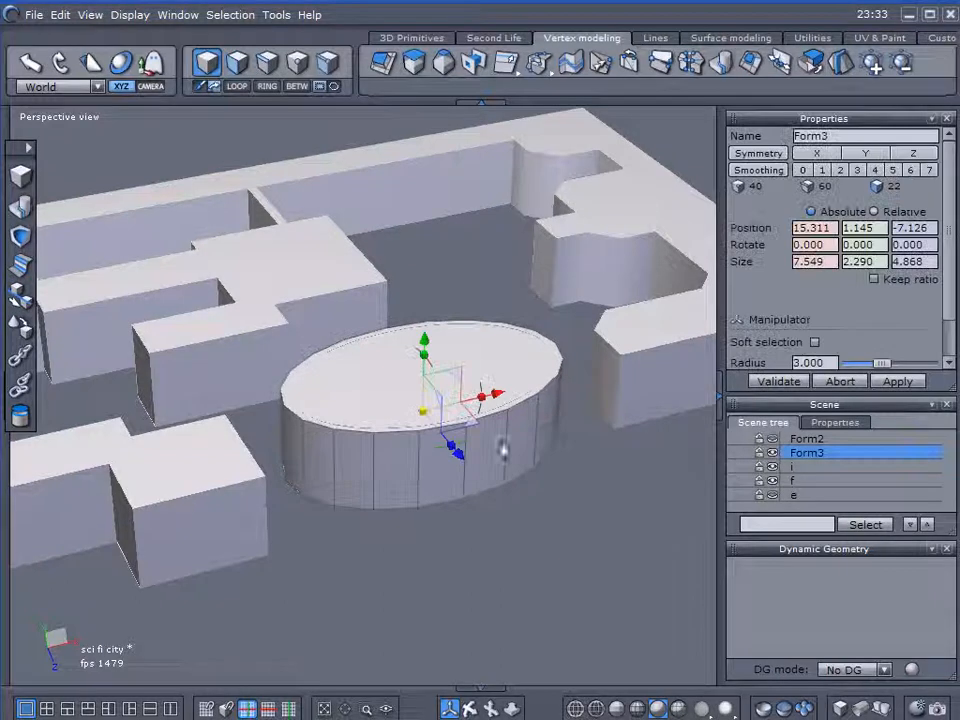
{"action": "left_click", "coordinate": [785, 481], "text": "ctrl"}
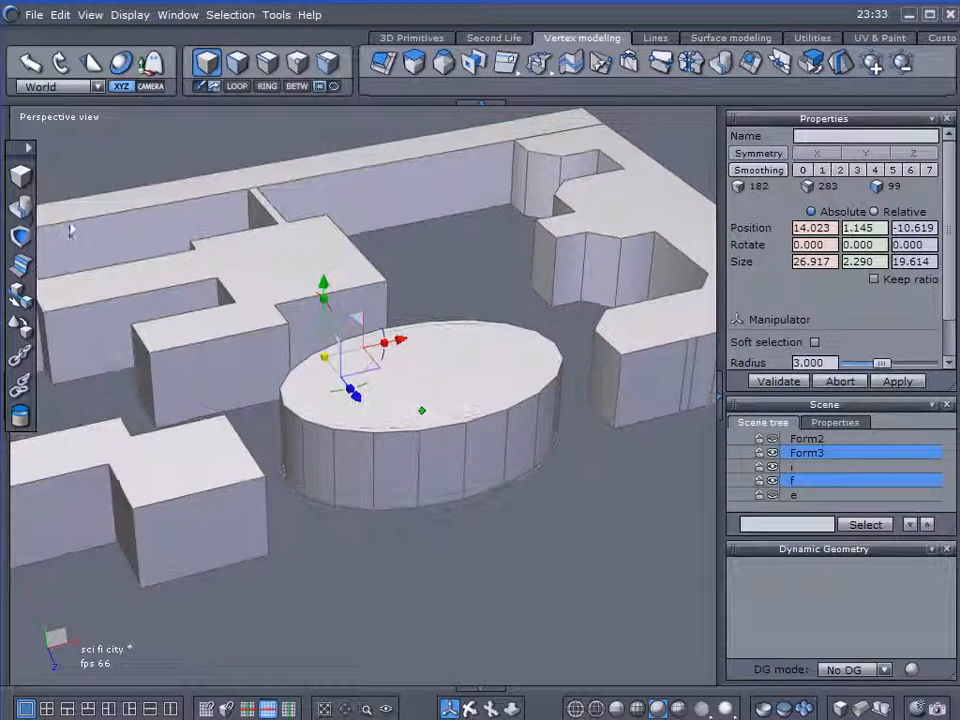
{"action": "left_click", "coordinate": [21, 207]}
{"action": "double_click", "coordinate": [805, 136]}
{"action": "type", "text": "Foundation"}
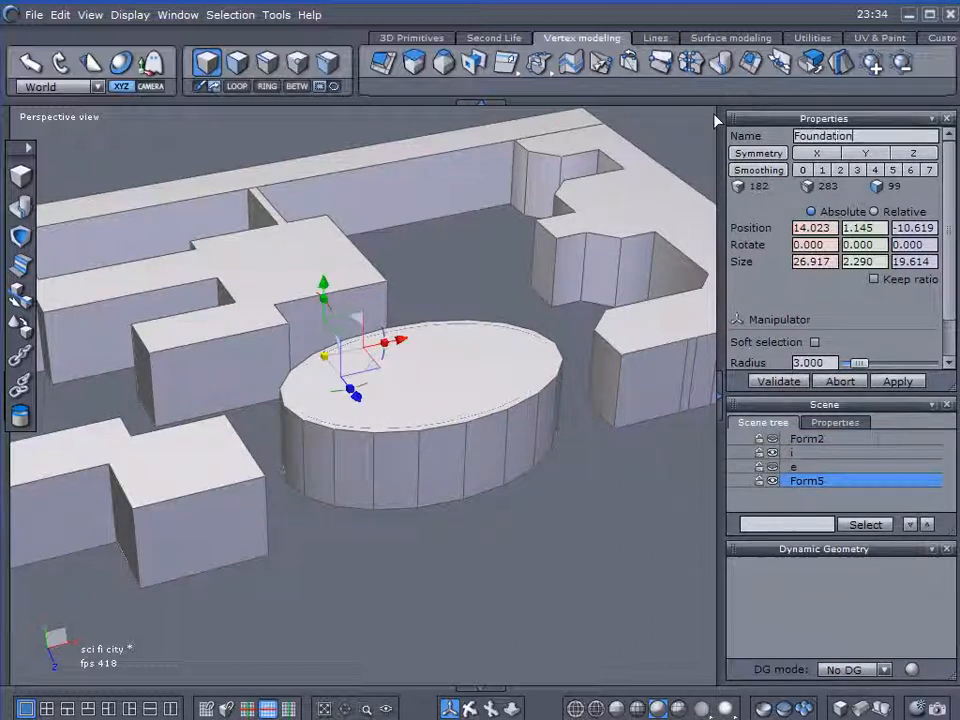
{"action": "key", "text": "Return"}
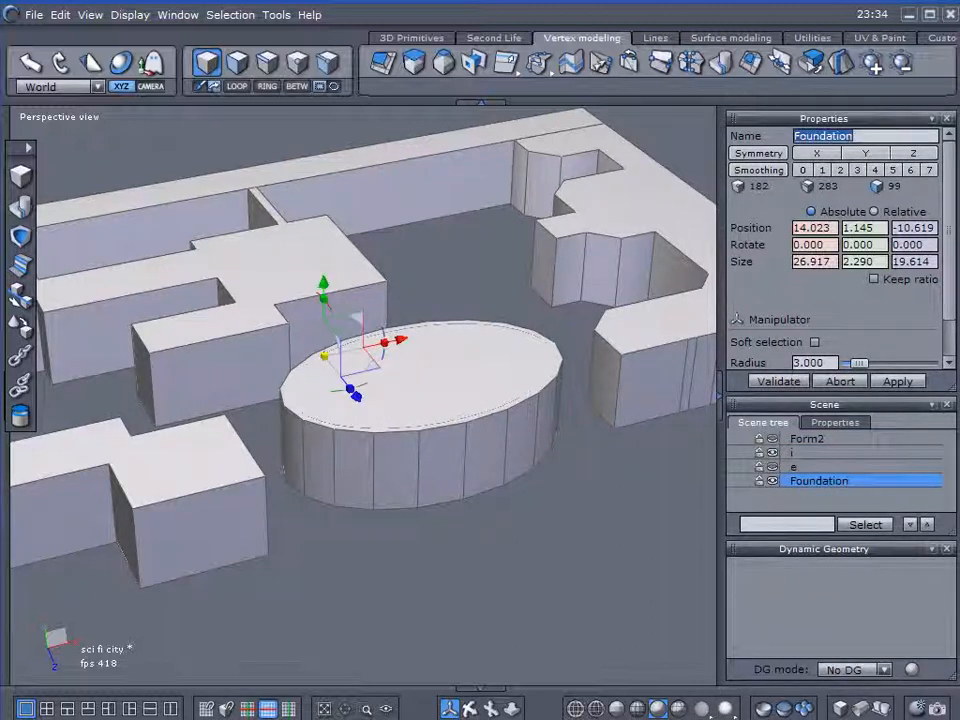
Delete the leftover inner oval block i, keeping Foundation visible.
{"action": "left_click", "coordinate": [772, 481]}
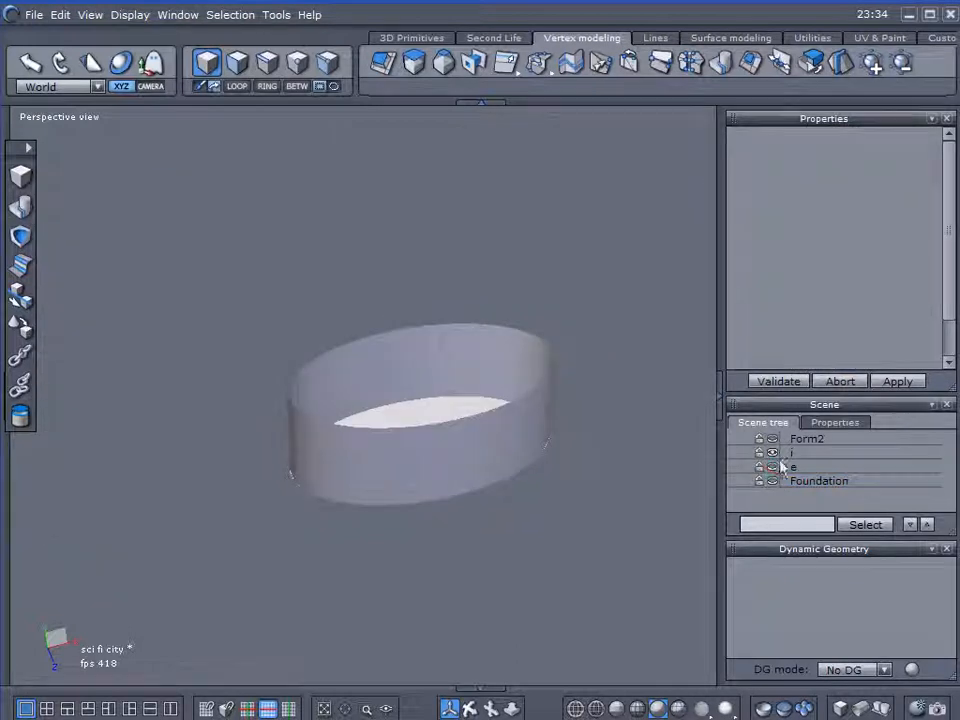
{"action": "left_click", "coordinate": [784, 454]}
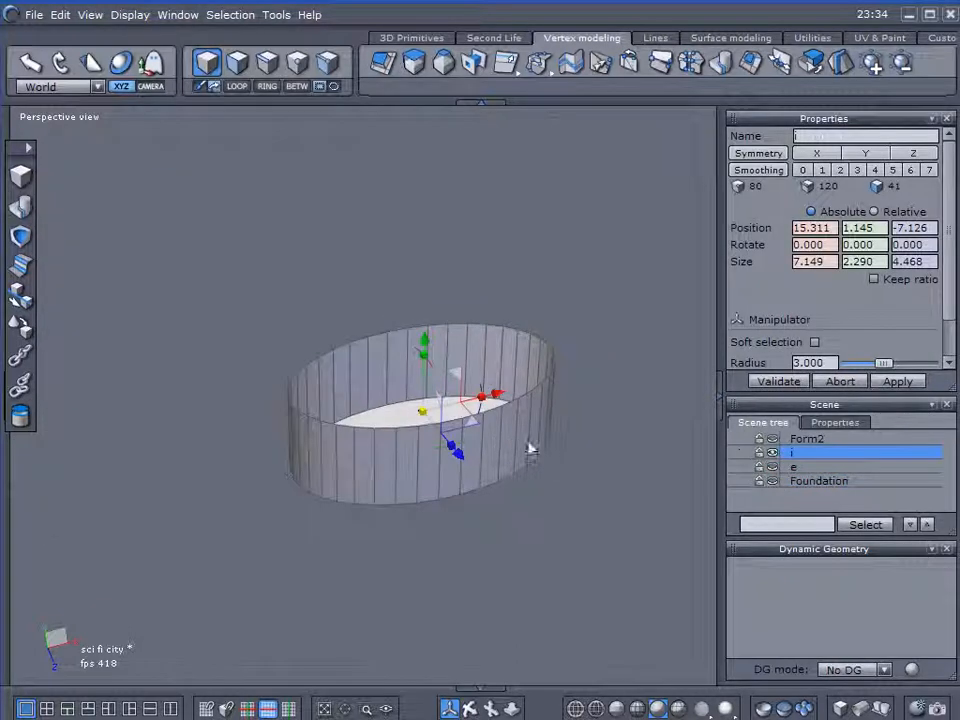
{"action": "left_click", "coordinate": [772, 481]}
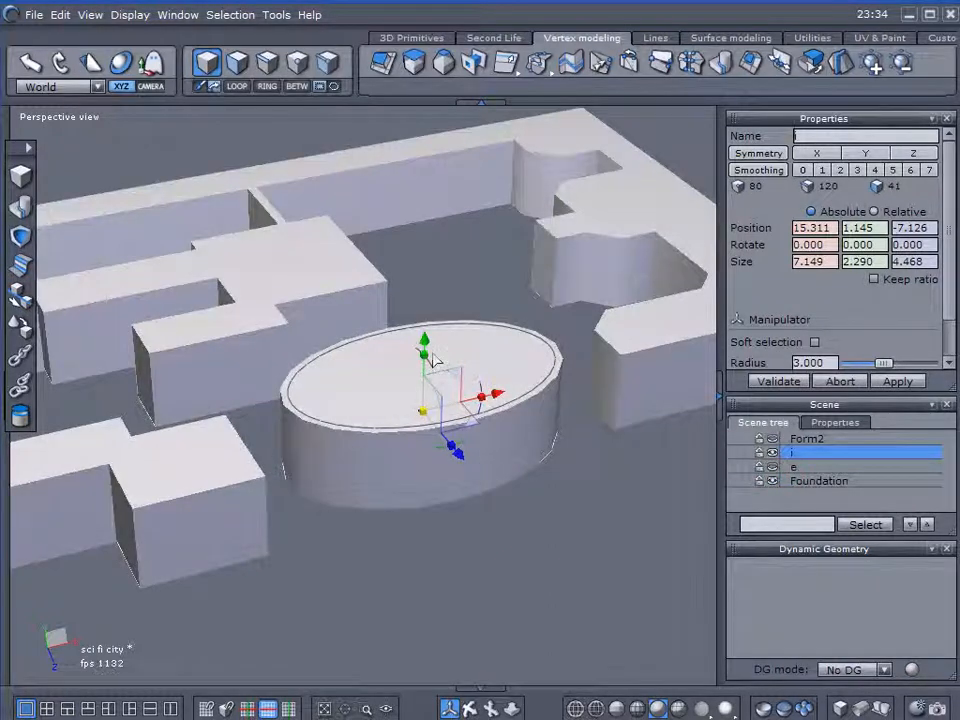
{"action": "left_click_drag", "start_coordinate": [422, 346], "coordinate": [490, 440]}
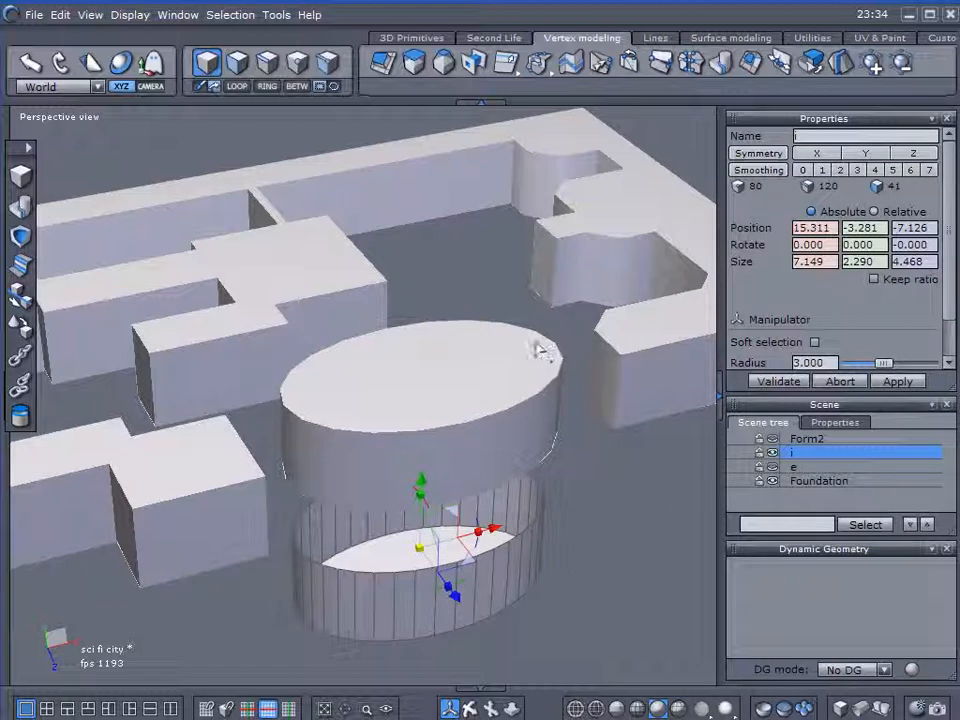
{"action": "key", "text": "Delete"}
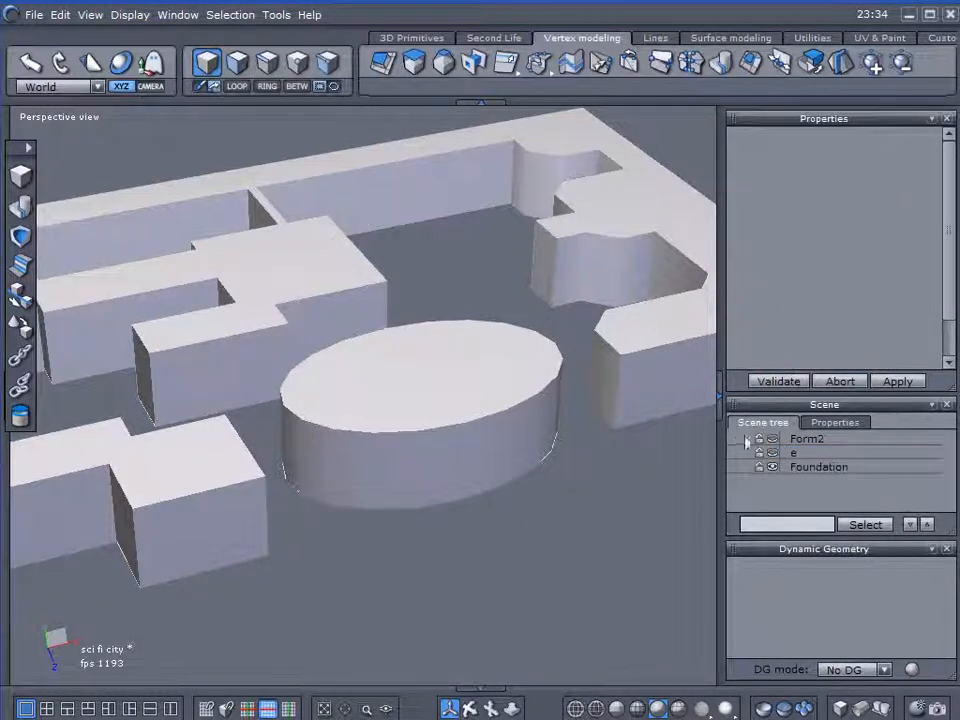
Show the hidden inset building form, Form2, and extract its top face as a separate object.
{"action": "left_click", "coordinate": [796, 444]}
{"action": "left_click", "coordinate": [796, 440]}
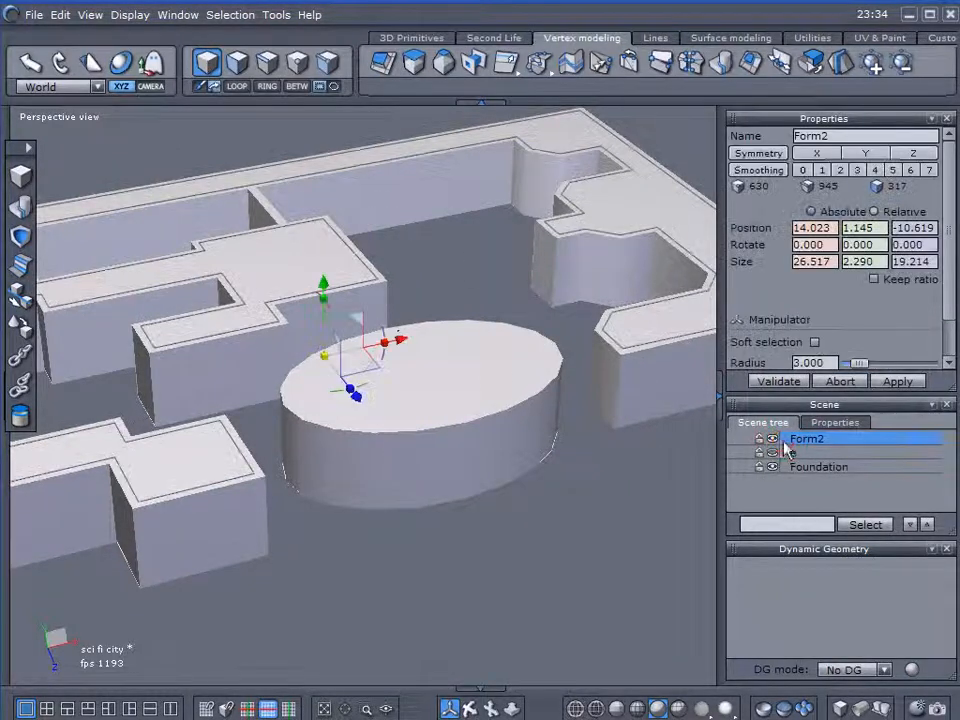
{"action": "left_click_drag", "start_coordinate": [345, 288], "coordinate": [343, 177]}
{"action": "key", "text": "ctrl+z"}
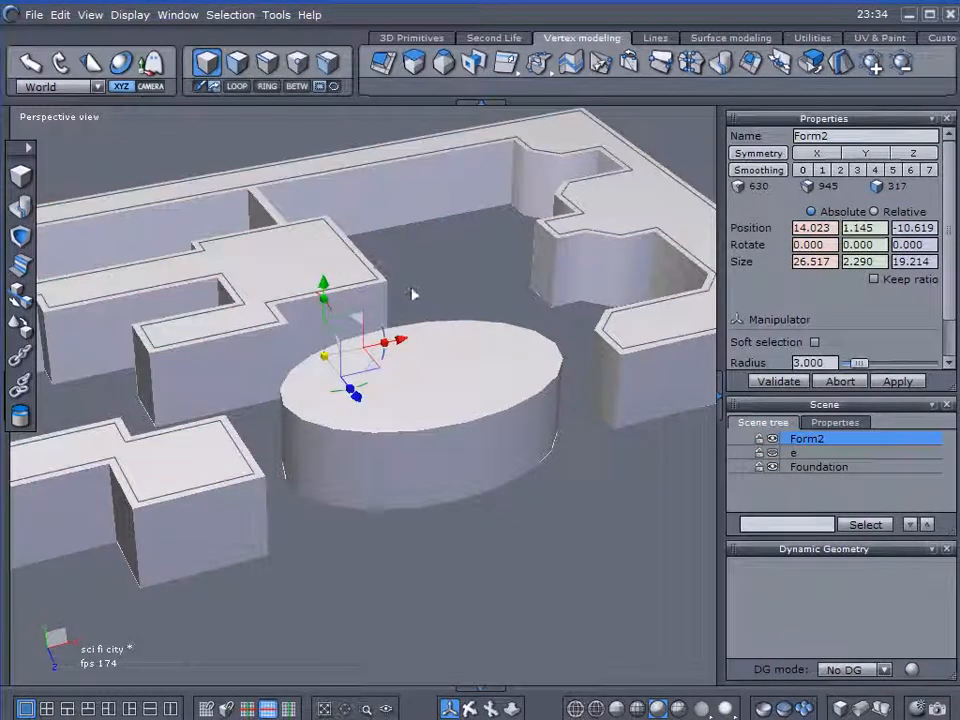
{"action": "scroll", "coordinate": [424, 315], "scroll_direction": "down", "scroll_amount": 3}
{"action": "right_click_drag", "start_coordinate": [444, 347], "coordinate": [381, 442]}
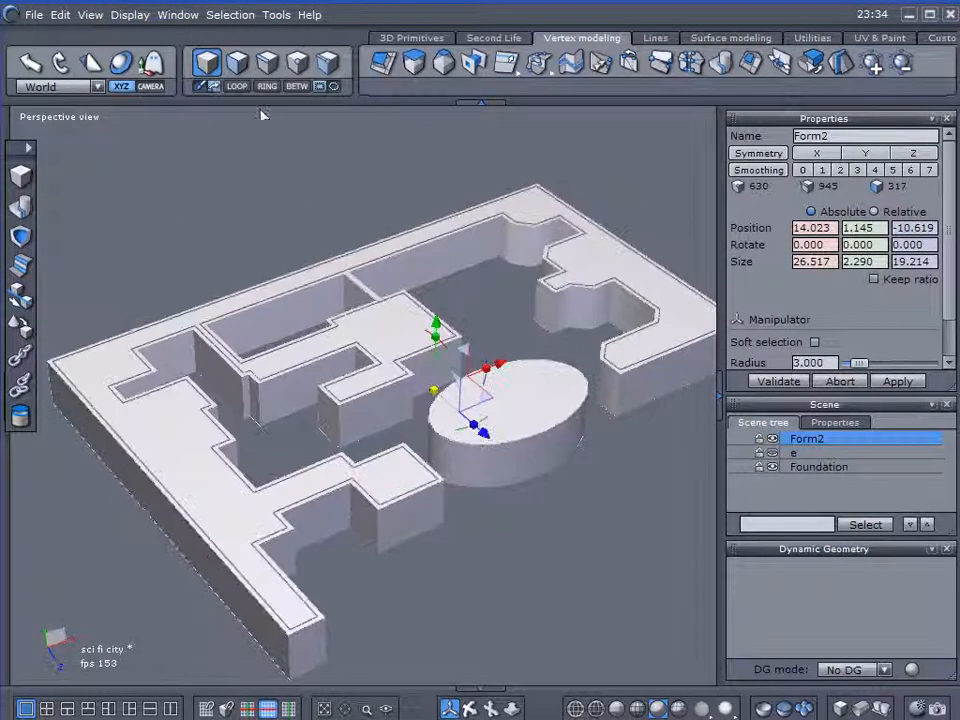
{"action": "left_click", "coordinate": [243, 70]}
{"action": "left_click", "coordinate": [393, 335]}
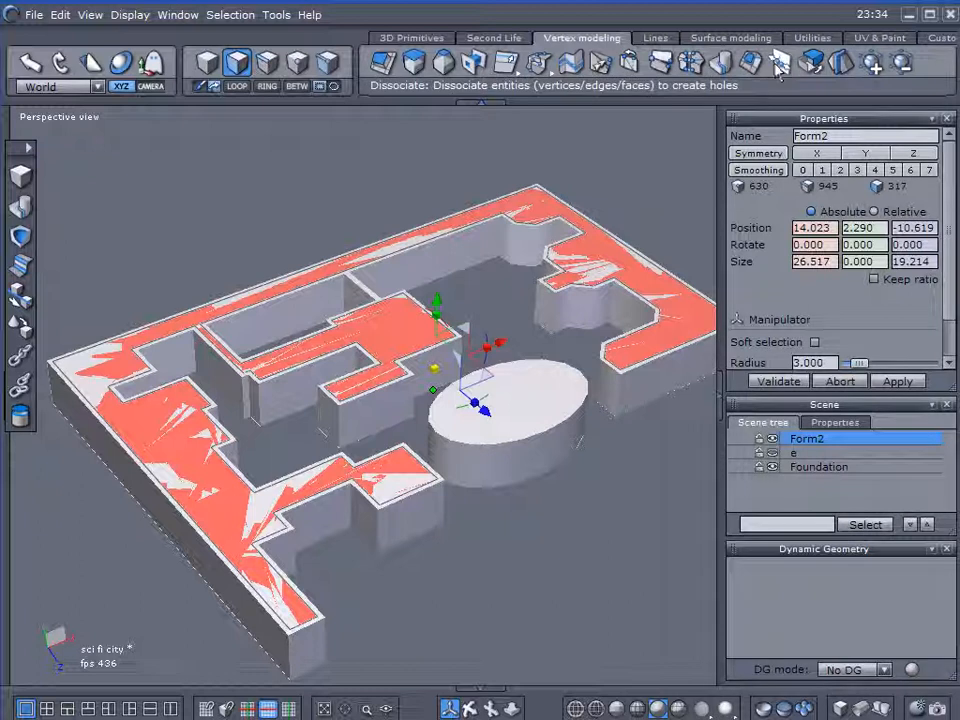
{"action": "left_click", "coordinate": [806, 63]}
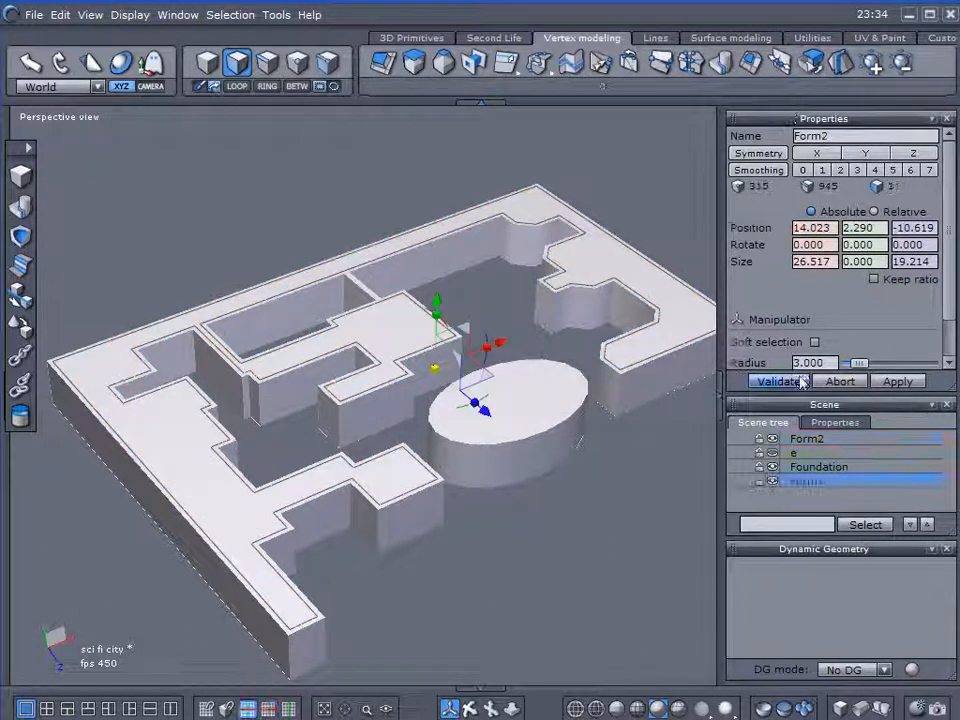
Raise the leftover Form2 body clear of the foundation and delete it.
{"action": "left_click", "coordinate": [793, 441]}
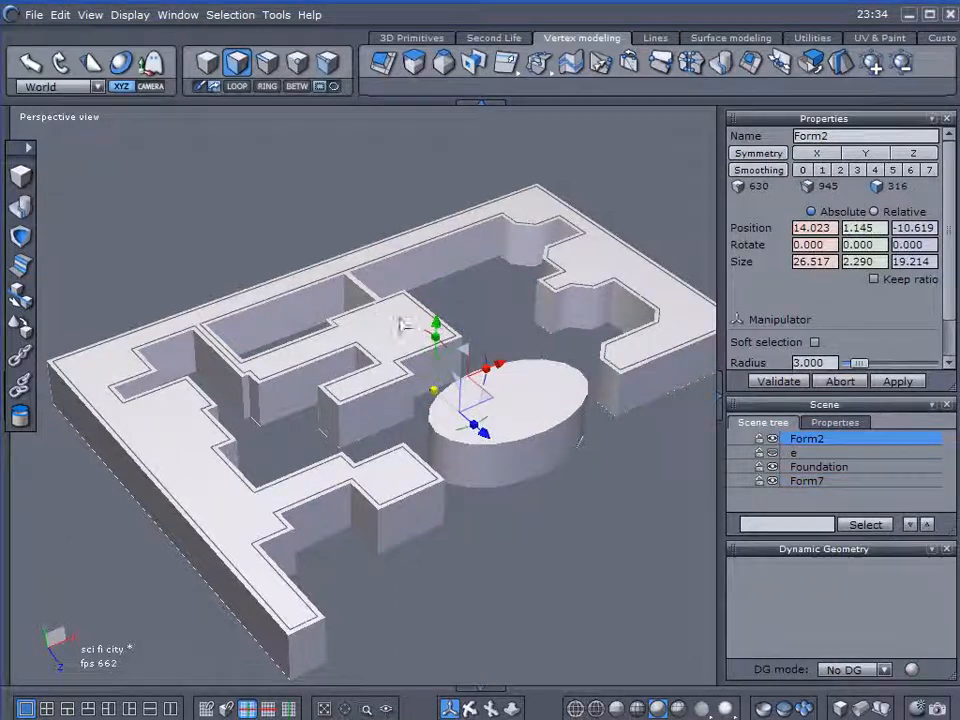
{"action": "left_click_drag", "start_coordinate": [436, 334], "coordinate": [450, 140]}
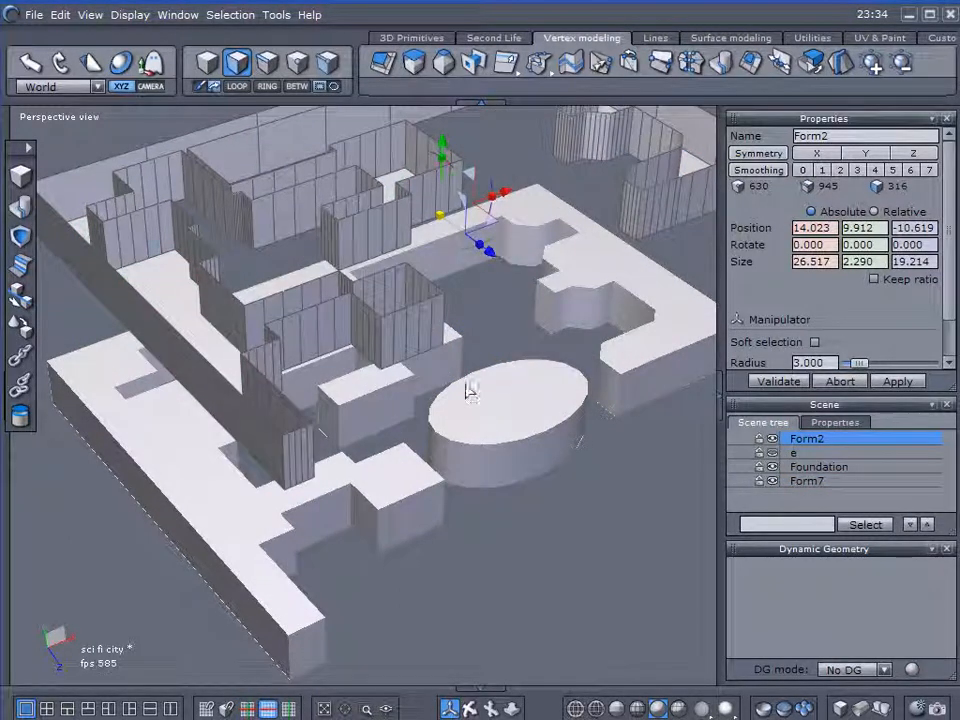
{"action": "left_click", "coordinate": [207, 62]}
{"action": "key", "text": "Delete"}
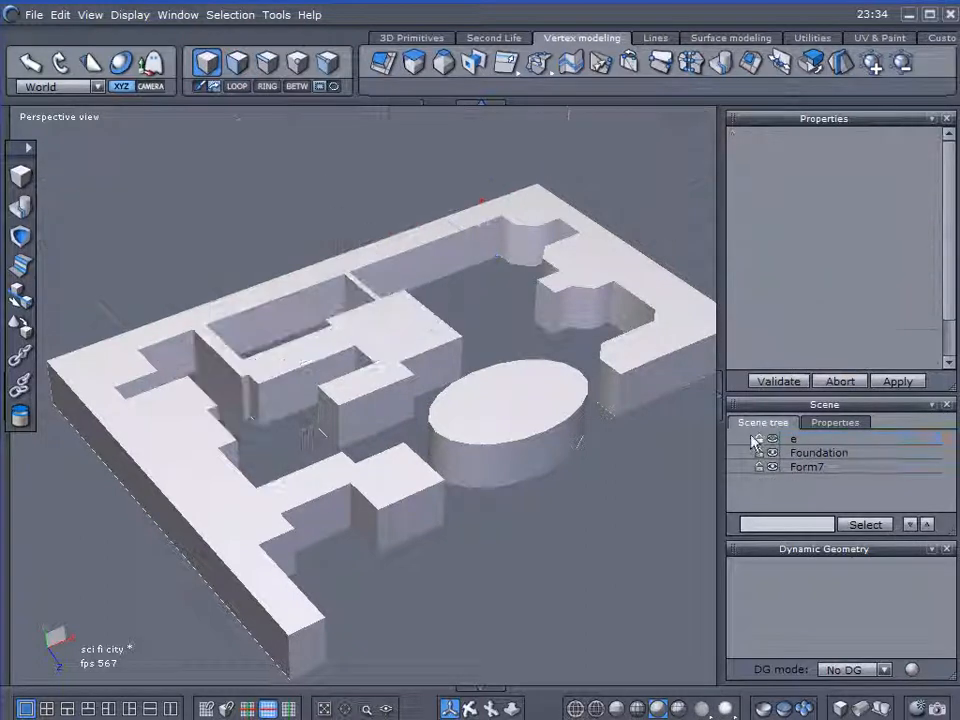
Show the oval face e and combine it with the extracted building top face, Form7, into one object named Ecosystem.
{"action": "left_click", "coordinate": [786, 440]}
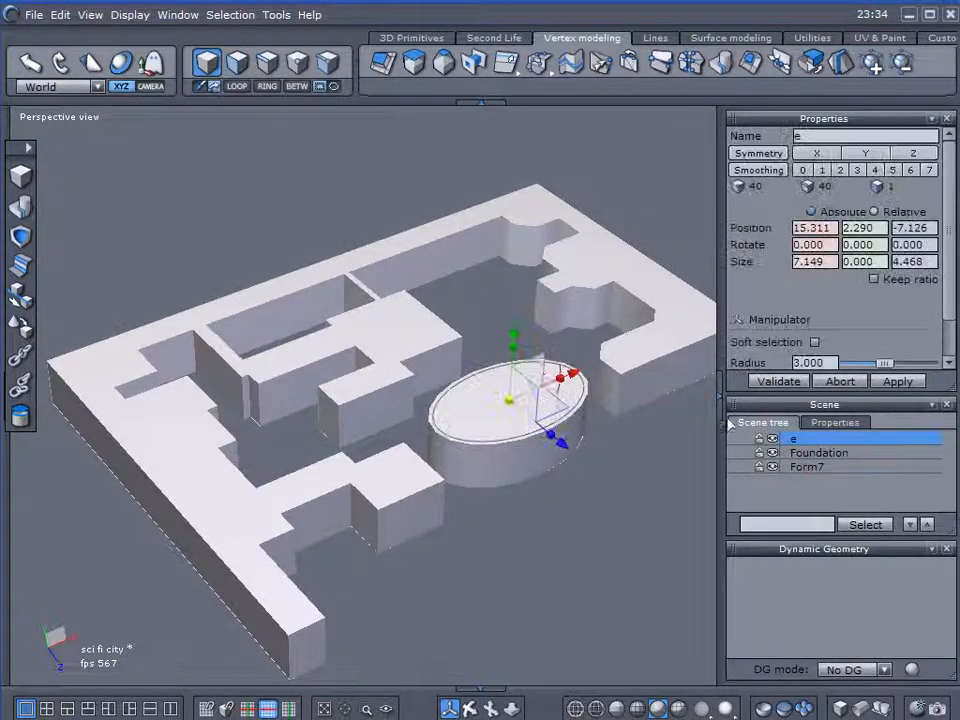
{"action": "left_click_drag", "start_coordinate": [515, 320], "coordinate": [551, 225]}
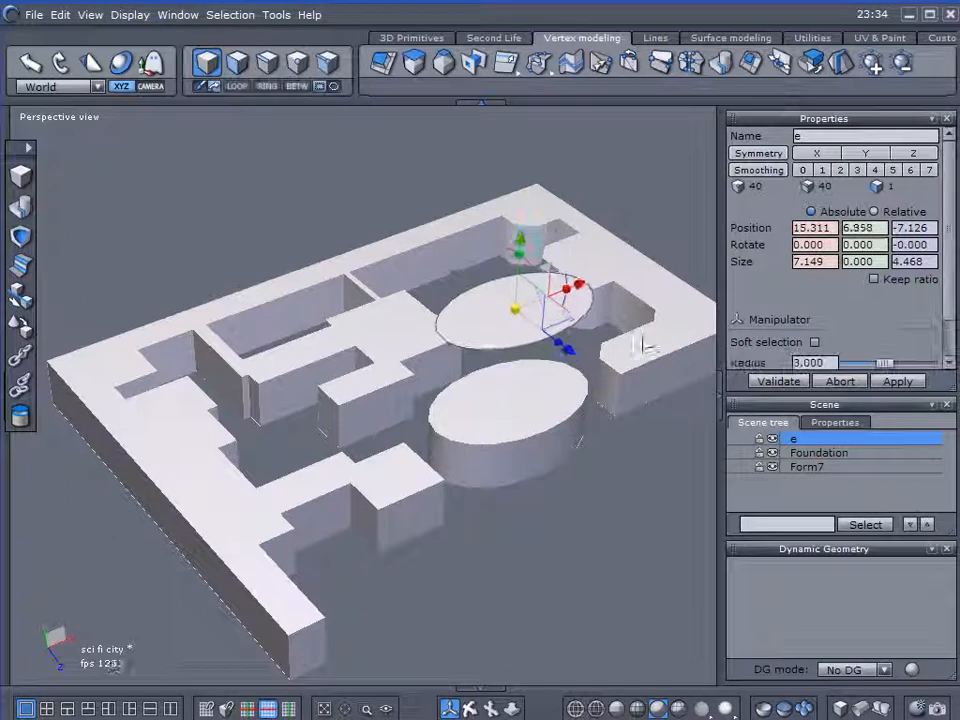
{"action": "key", "text": "ctrl+z"}
{"action": "left_click", "coordinate": [785, 467]}
{"action": "left_click_drag", "start_coordinate": [505, 322], "coordinate": [510, 237]}
{"action": "key", "text": "ctrl+z"}
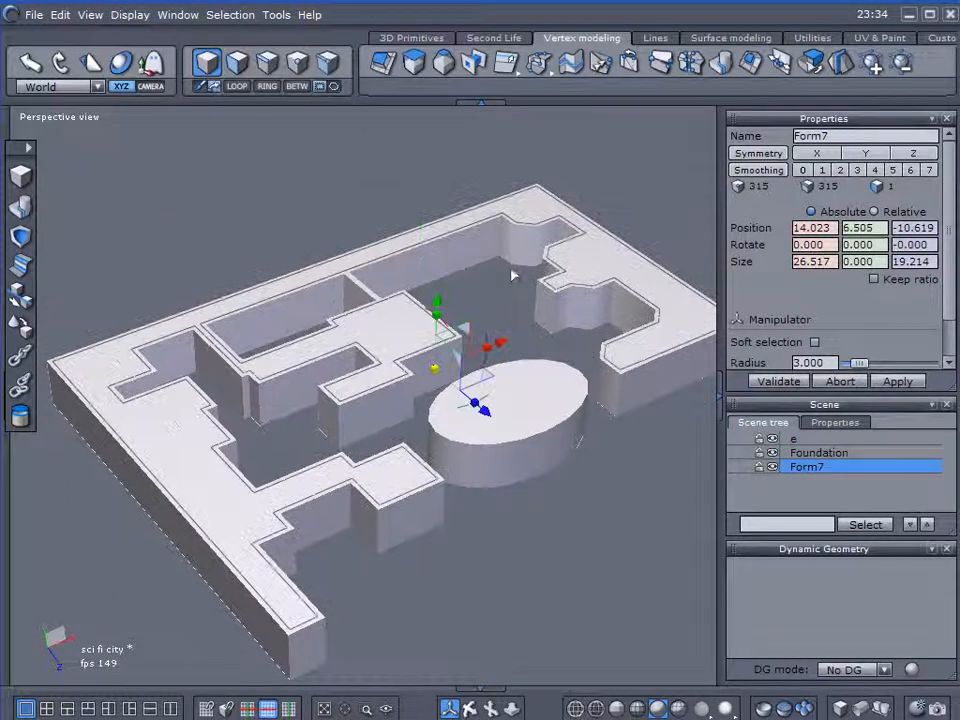
{"action": "left_click", "coordinate": [785, 440], "text": "ctrl"}
{"action": "left_click", "coordinate": [24, 208]}
{"action": "left_click_drag", "start_coordinate": [851, 135], "coordinate": [785, 164]}
{"action": "type", "text": "Ecosystem"}
{"action": "key", "text": "Return"}
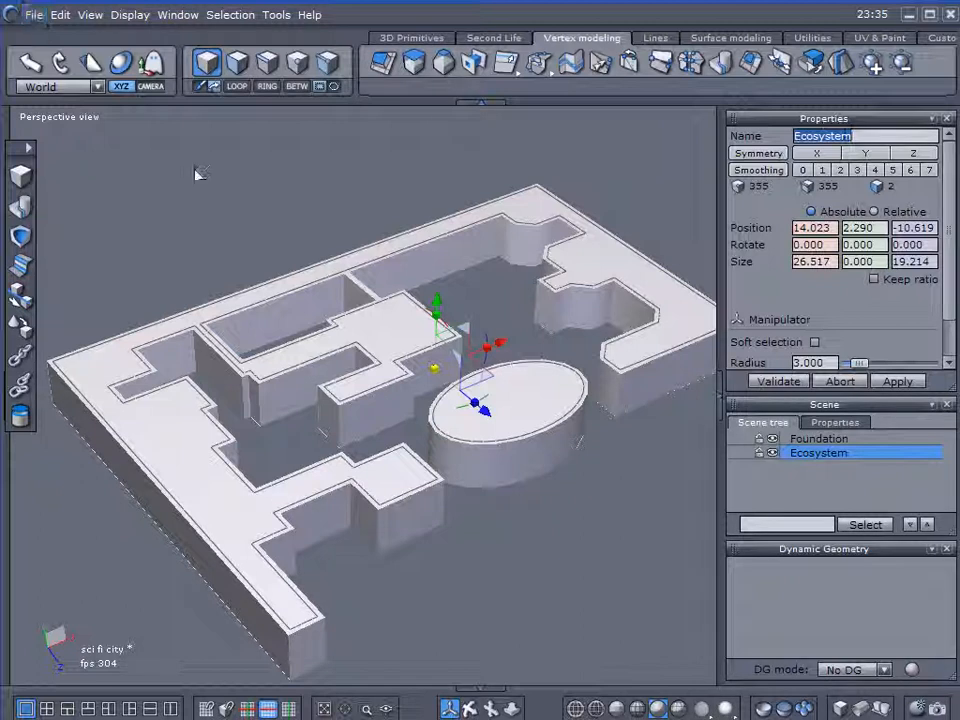
Export the model to the desktop as the Wavefront OBJ file sci fi city, replacing the existing file and keeping the default export options.
{"action": "left_click", "coordinate": [34, 14]}
{"action": "mouse_move", "coordinate": [75, 213]}
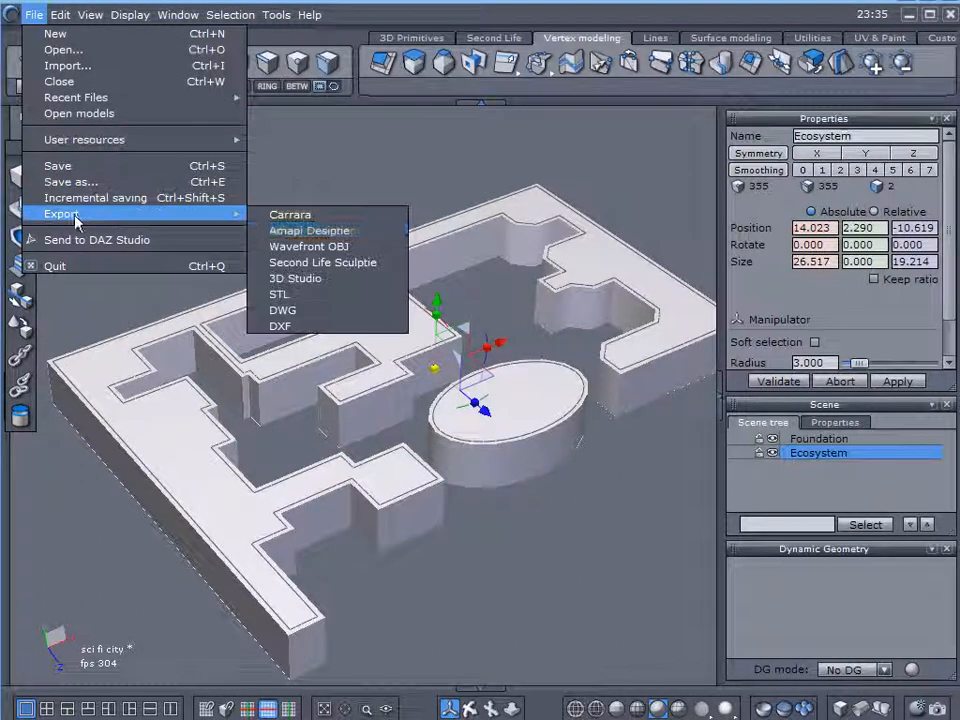
{"action": "left_click", "coordinate": [302, 246]}
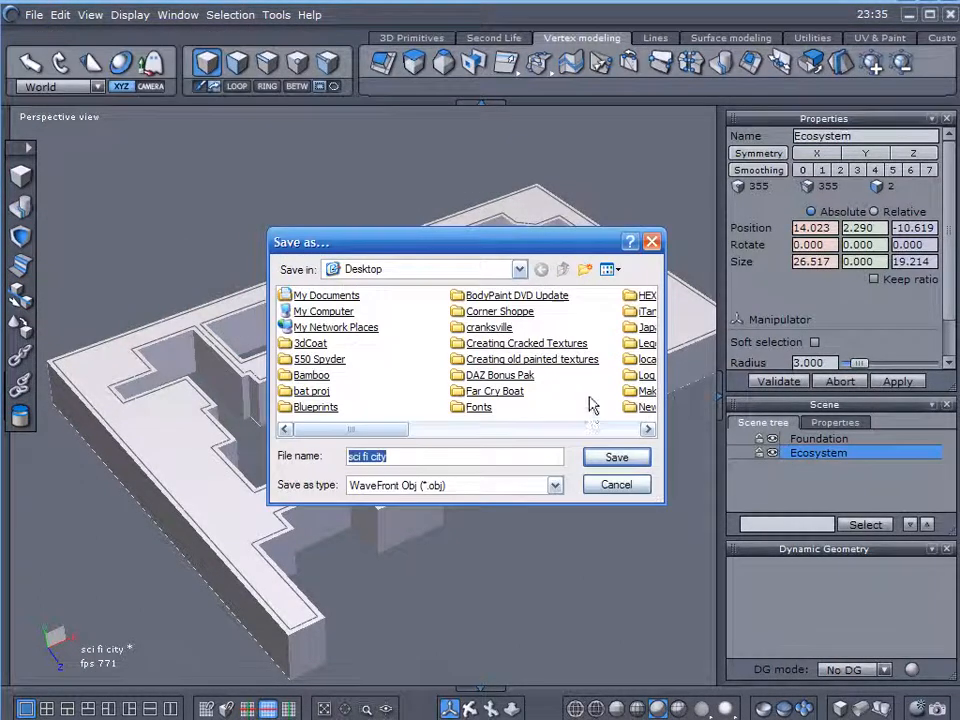
{"action": "double_click", "coordinate": [485, 375]}
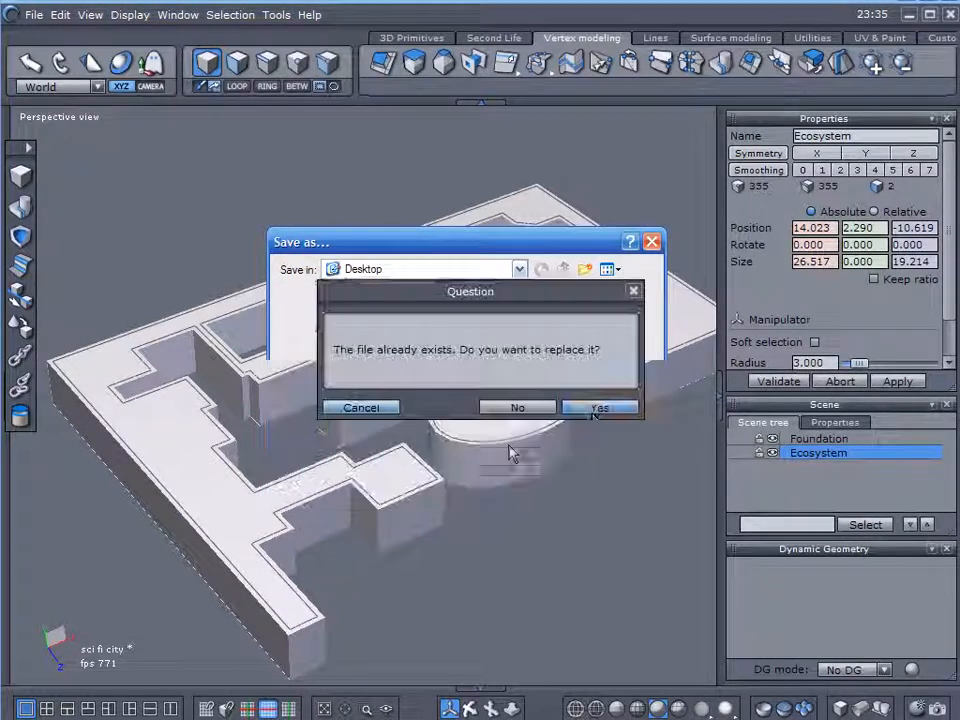
{"action": "left_click", "coordinate": [597, 407]}
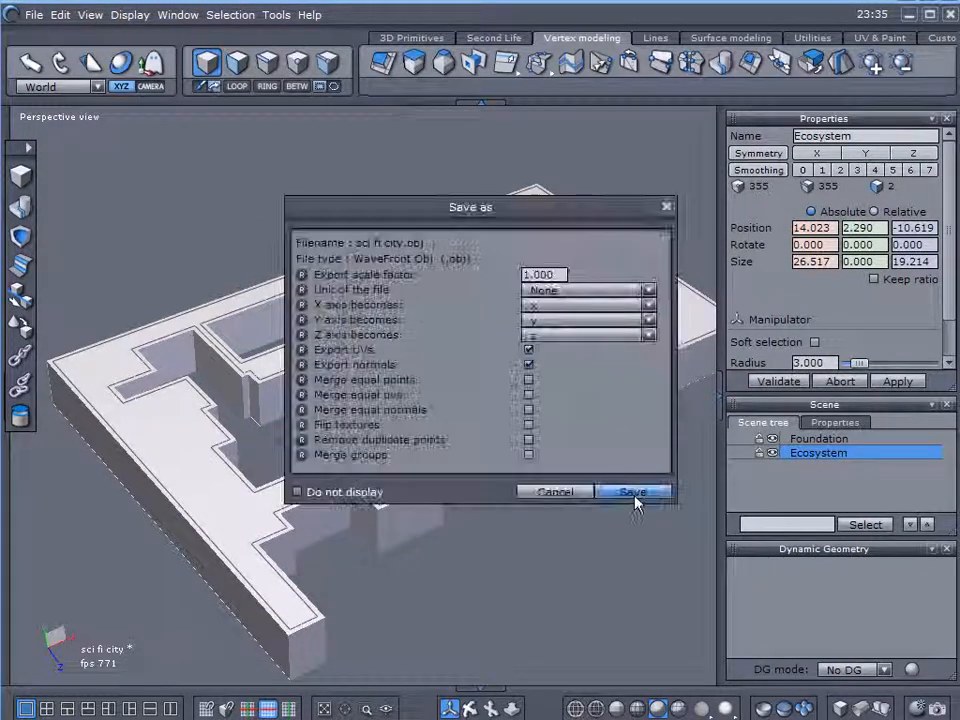
{"action": "left_click", "coordinate": [633, 497]}
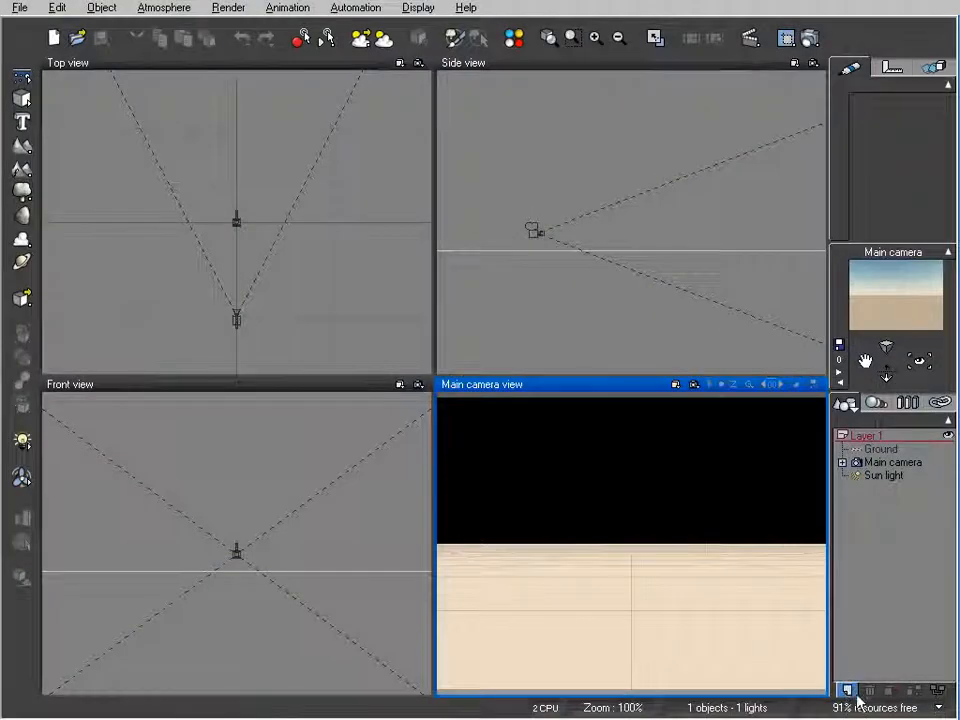
Switch to Vue, add a new layer, and import the sci fi city model from the desktop into it.
{"action": "left_click", "coordinate": [847, 690]}
{"action": "left_click", "coordinate": [19, 8]}
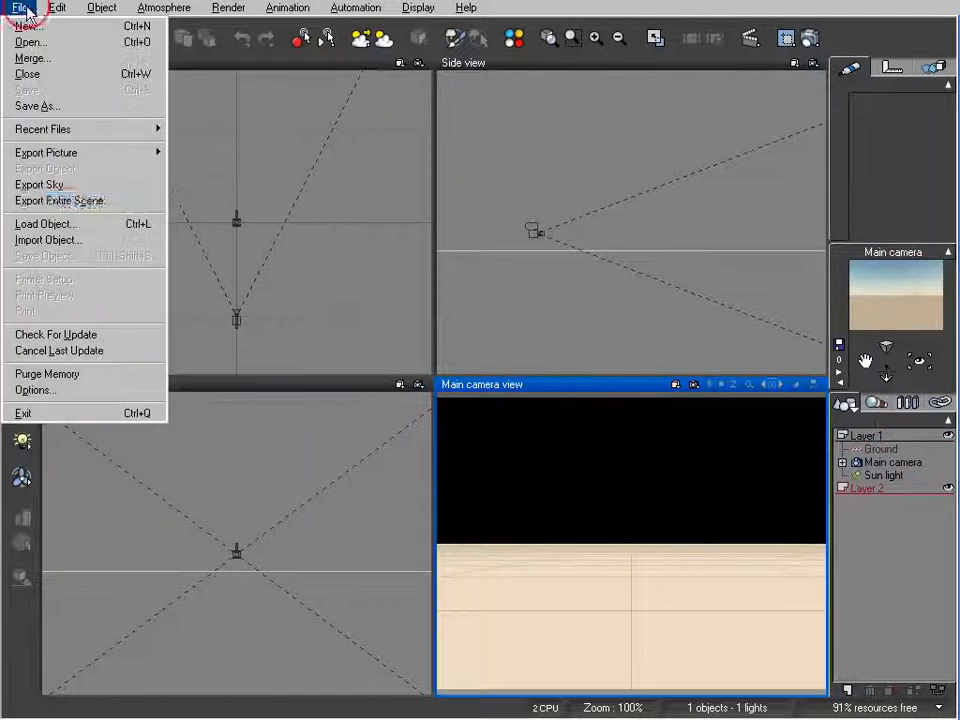
{"action": "left_click", "coordinate": [77, 242]}
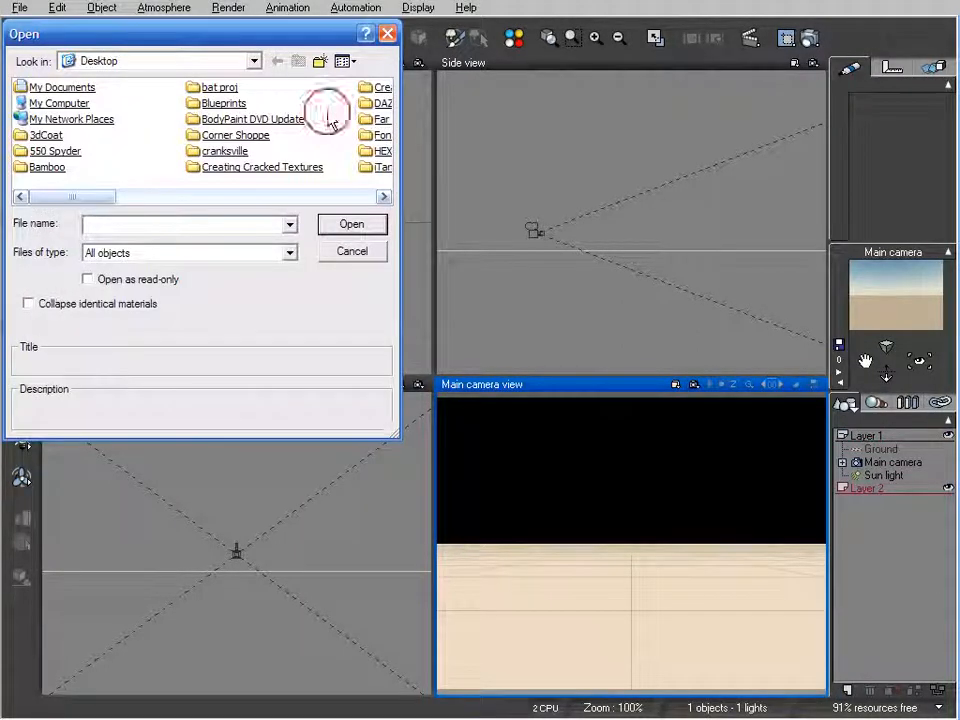
{"action": "scroll", "coordinate": [280, 172], "scroll_direction": "down", "scroll_amount": 5}
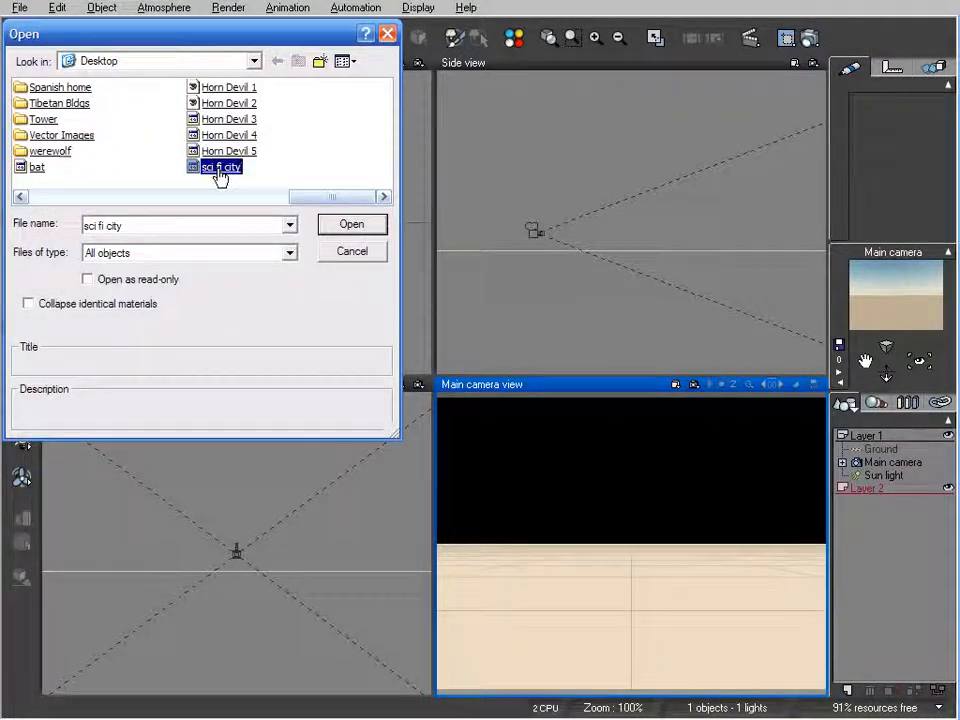
{"action": "double_click", "coordinate": [220, 168]}
{"action": "left_click", "coordinate": [319, 189]}
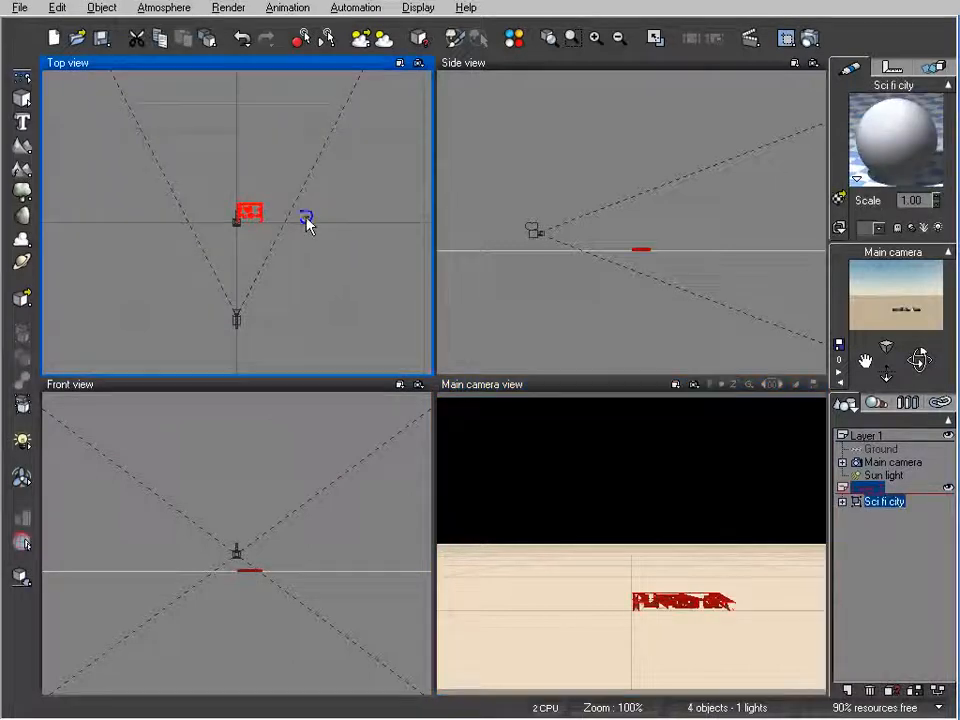
Enlarge the imported city model uniformly until it spans most of the camera's view and reposition it around the scene's centre.
{"action": "left_click", "coordinate": [254, 196]}
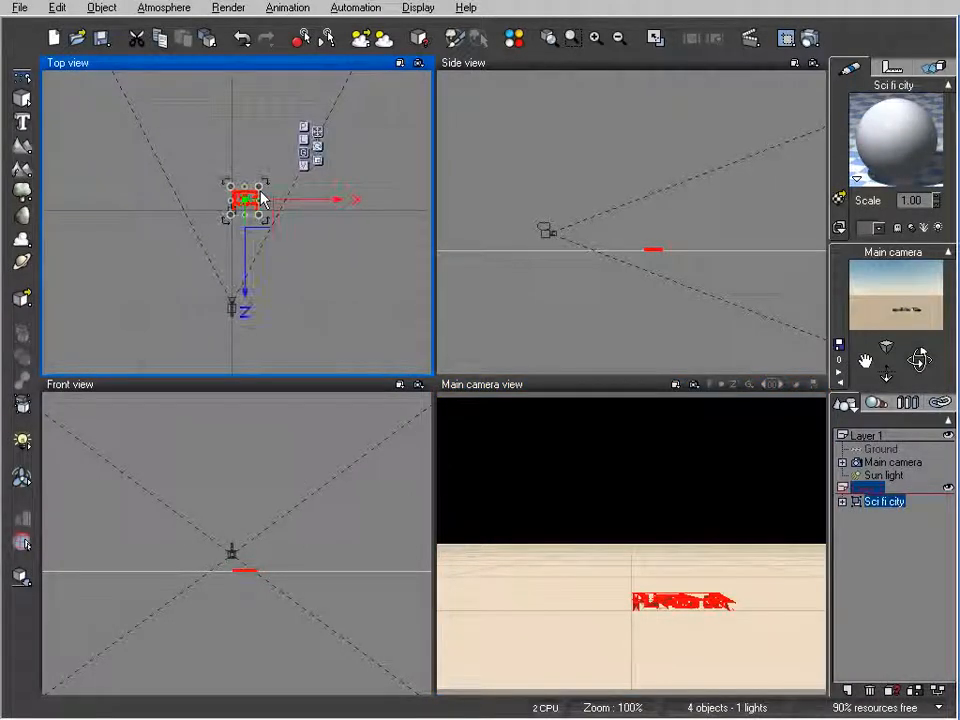
{"action": "left_click_drag", "start_coordinate": [258, 188], "coordinate": [487, 57]}
{"action": "left_click_drag", "start_coordinate": [368, 154], "coordinate": [268, 208]}
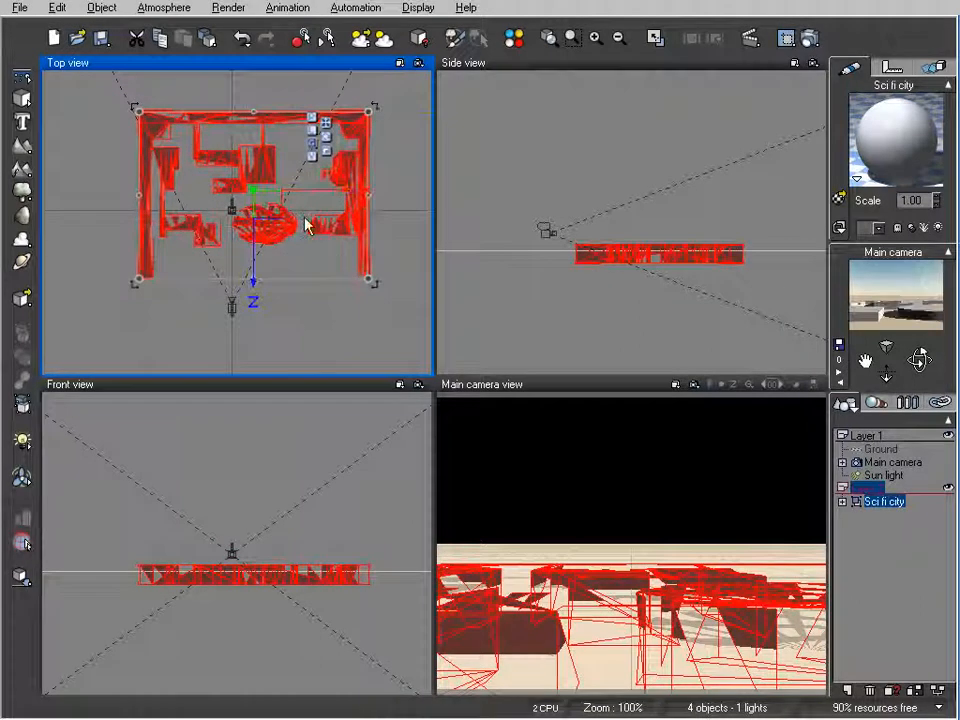
Lower the city model into the ground so only its top surface sits just above the ground plane.
{"action": "scroll", "coordinate": [654, 281], "scroll_direction": "up", "scroll_amount": 2}
{"action": "right_click_drag", "start_coordinate": [654, 281], "coordinate": [650, 204]}
{"action": "left_click_drag", "start_coordinate": [650, 204], "coordinate": [647, 216]}
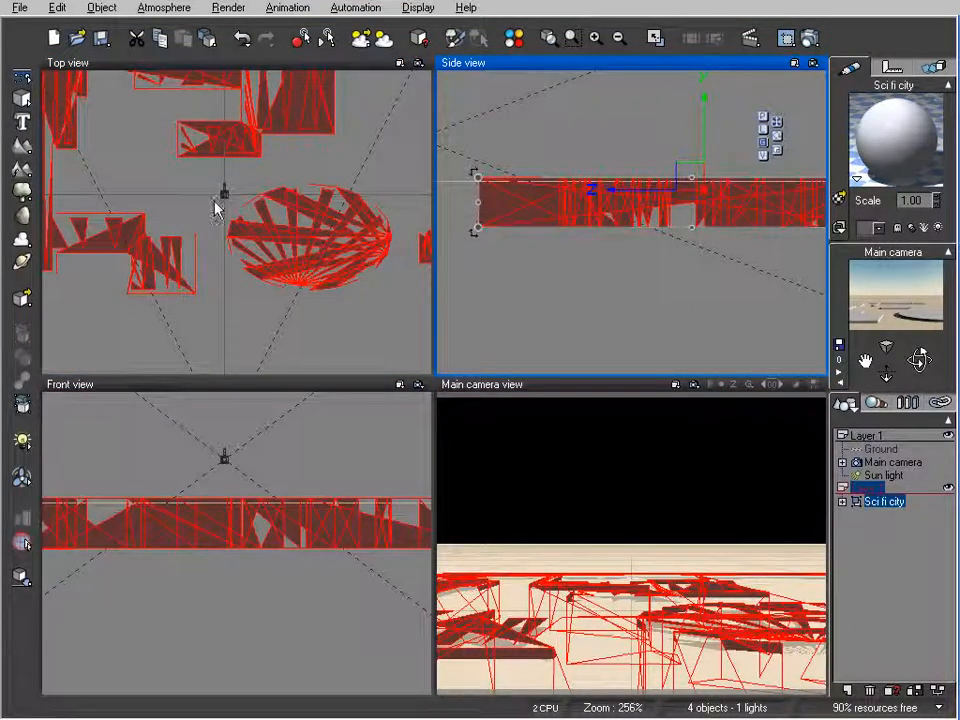
Centre the city model in front of the main camera and raise and tilt the camera to look down on it.
{"action": "left_click", "coordinate": [271, 226]}
{"action": "scroll", "coordinate": [272, 232], "scroll_direction": "down", "scroll_amount": 2}
{"action": "right_click_drag", "start_coordinate": [275, 236], "coordinate": [317, 234]}
{"action": "left_click_drag", "start_coordinate": [310, 223], "coordinate": [281, 193]}
{"action": "left_click_drag", "start_coordinate": [919, 360], "coordinate": [919, 402]}
{"action": "right_click_drag", "start_coordinate": [287, 167], "coordinate": [300, 244]}
{"action": "left_click_drag", "start_coordinate": [268, 211], "coordinate": [275, 175]}
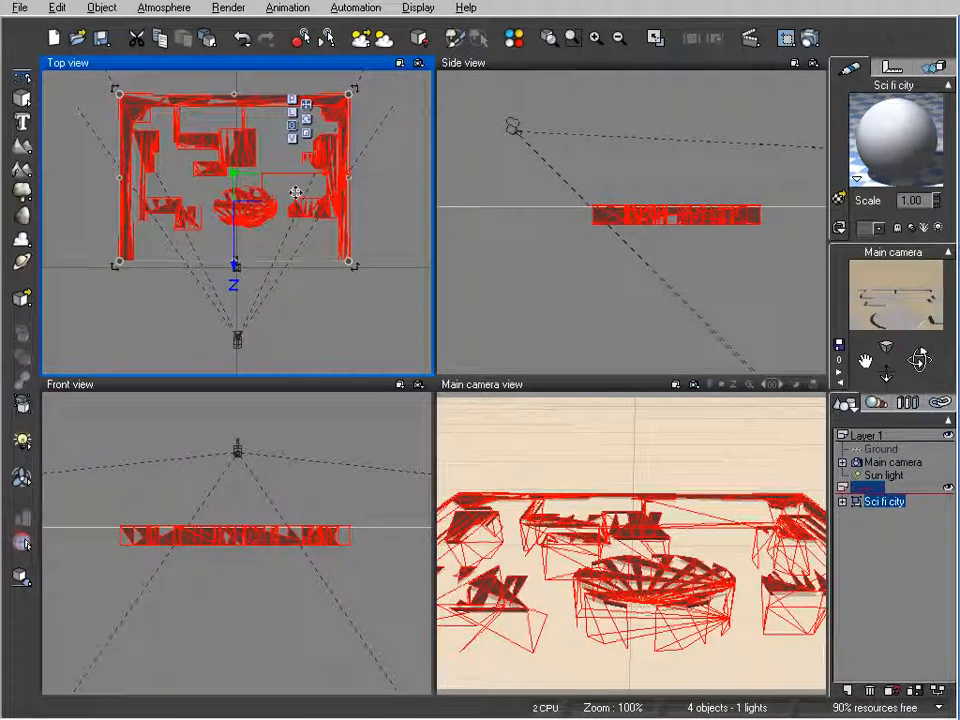
Ungroup the imported Sci fi city object and clear the selection.
{"action": "right_click", "coordinate": [880, 510]}
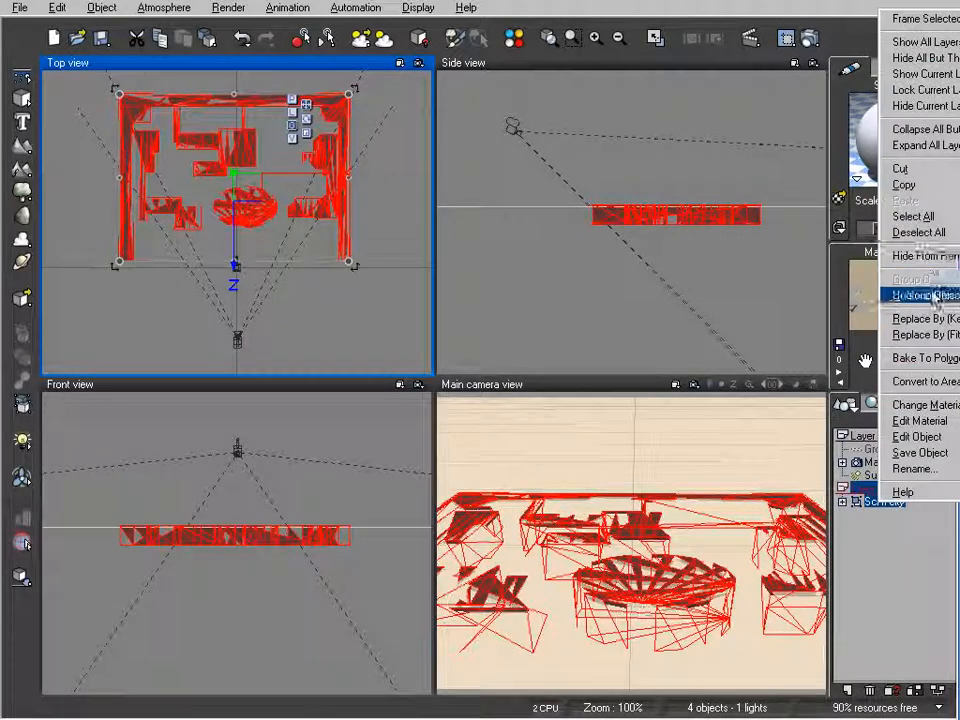
{"action": "left_click", "coordinate": [928, 296]}
{"action": "left_click", "coordinate": [909, 527]}
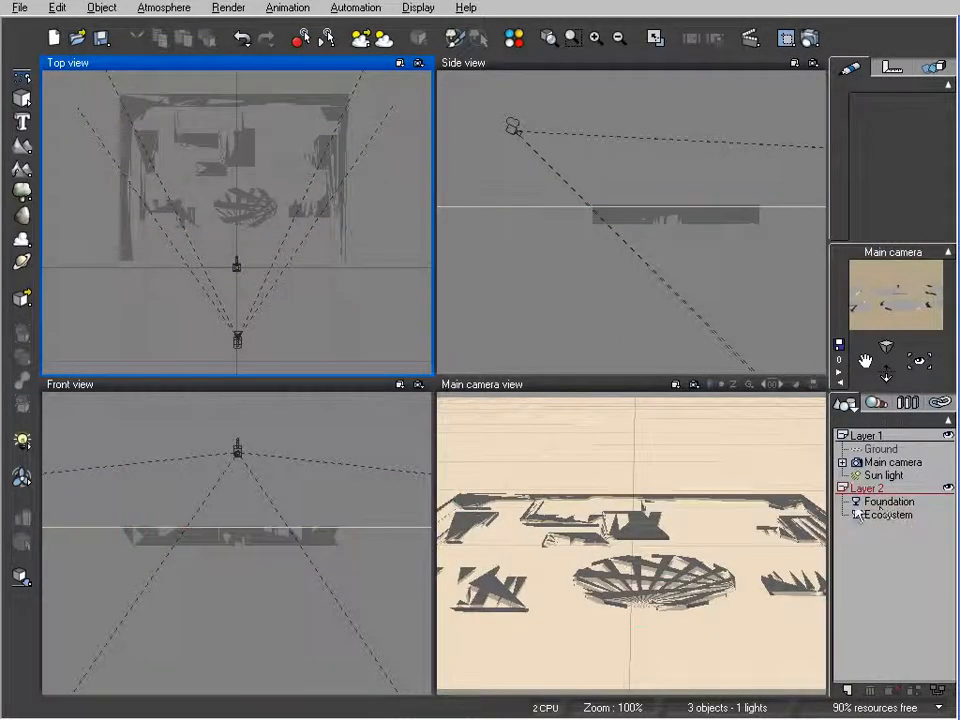
Apply the Default material from the Basic collection to both Foundation and Ecosystem in Layer 2.
{"action": "left_click", "coordinate": [872, 490]}
{"action": "double_click", "coordinate": [895, 135]}
{"action": "left_click", "coordinate": [681, 222]}
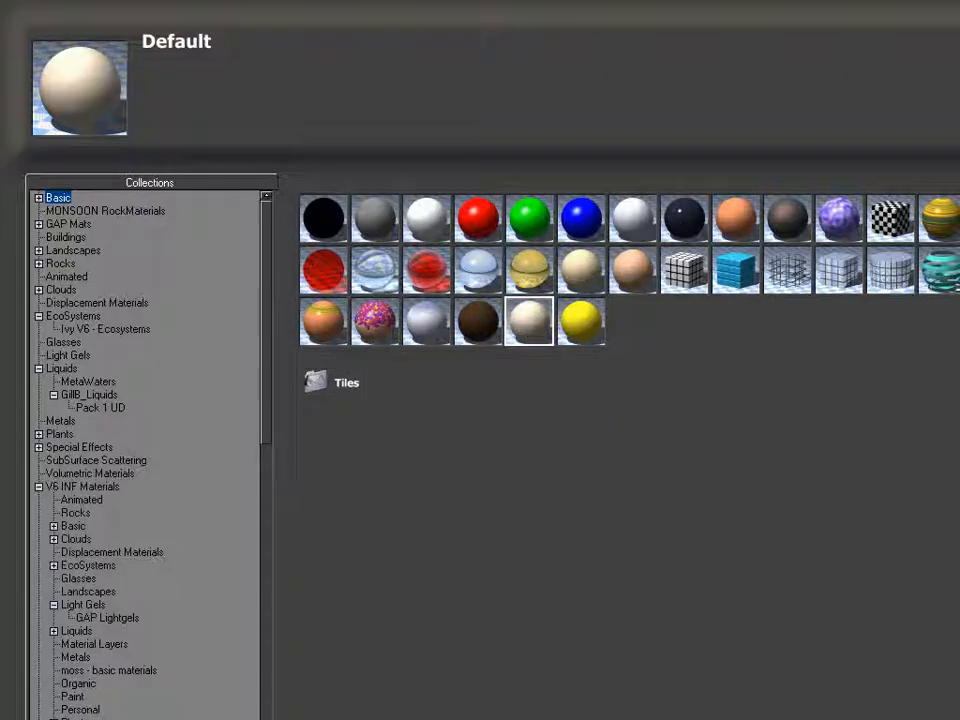
{"action": "key", "text": "Escape"}
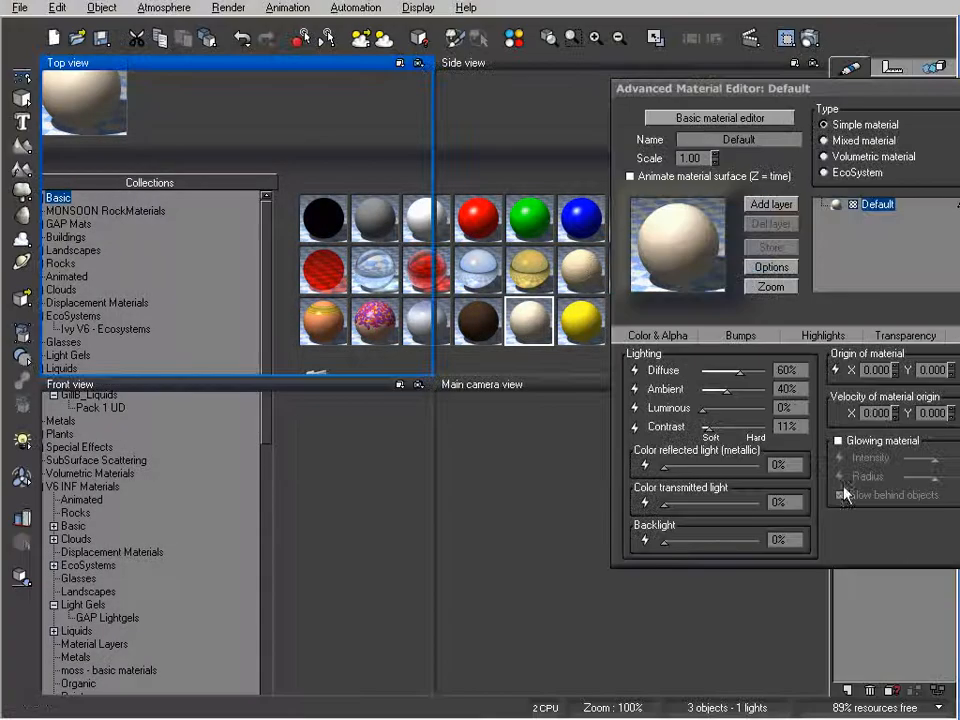
{"action": "key", "text": "Escape"}
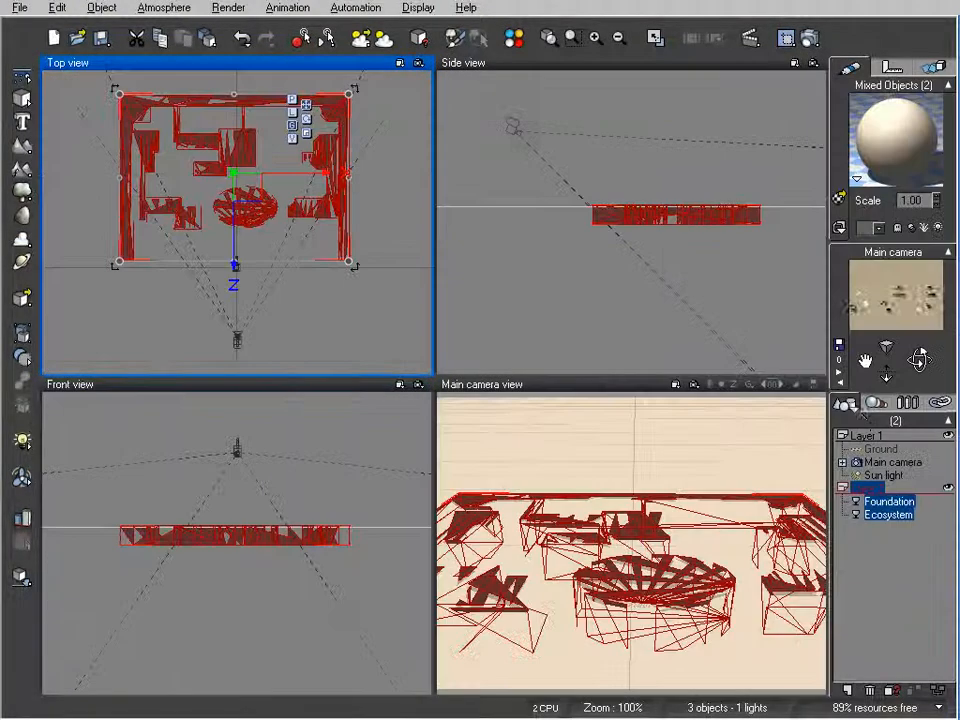
Add a cube primitive, raise it above the city model, and scale it down to roughly half its size.
{"action": "left_click", "coordinate": [888, 515]}
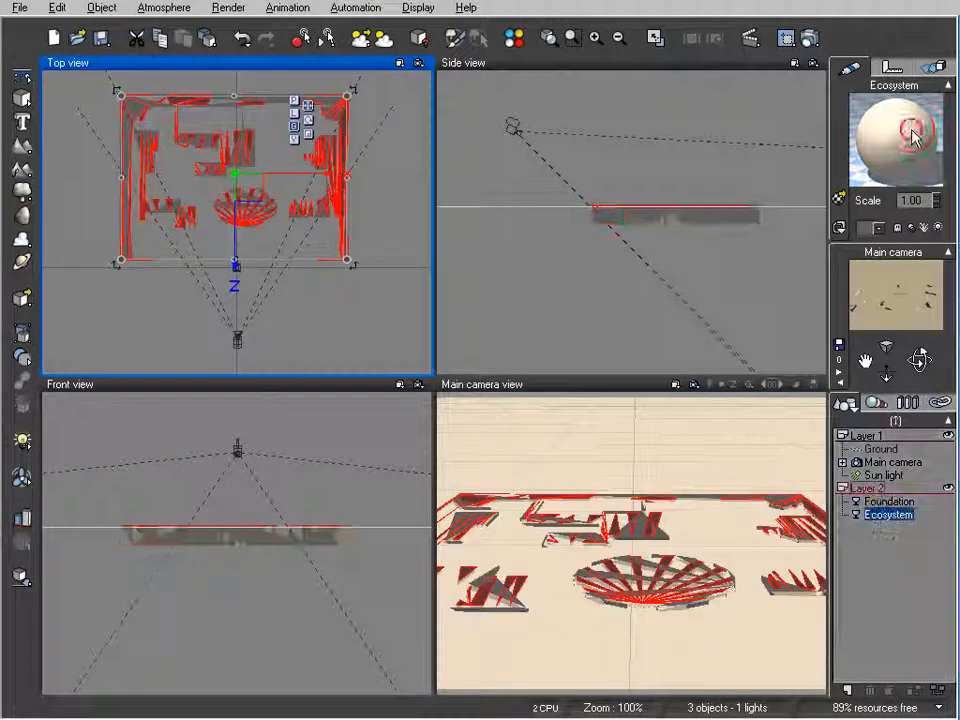
{"action": "left_click", "coordinate": [19, 100]}
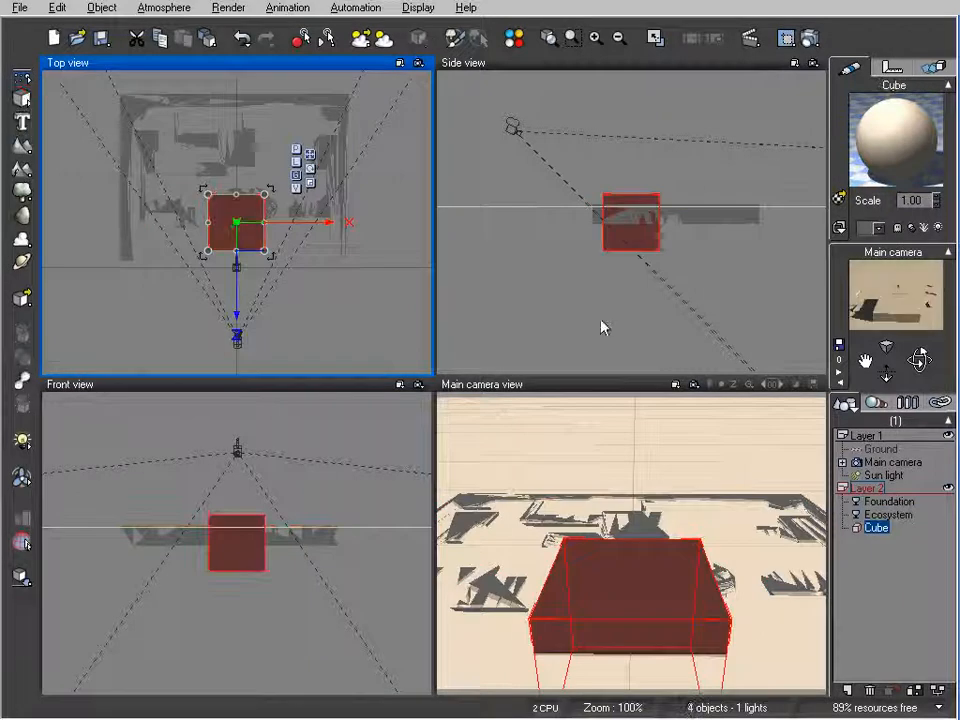
{"action": "left_click_drag", "start_coordinate": [654, 246], "coordinate": [668, 193]}
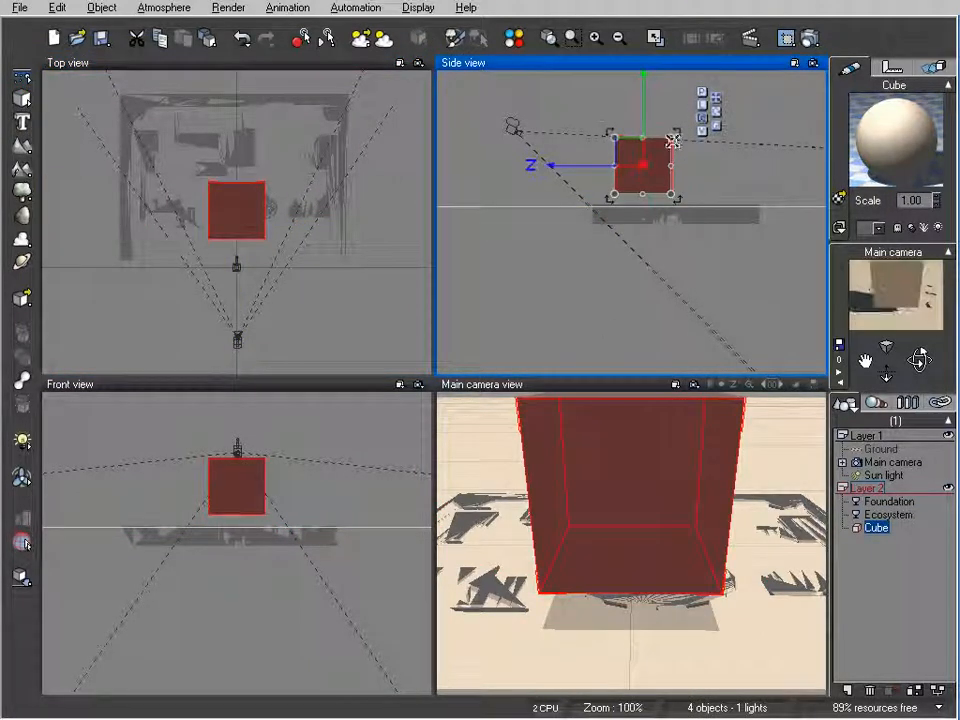
{"action": "left_click_drag", "start_coordinate": [672, 132], "coordinate": [632, 162]}
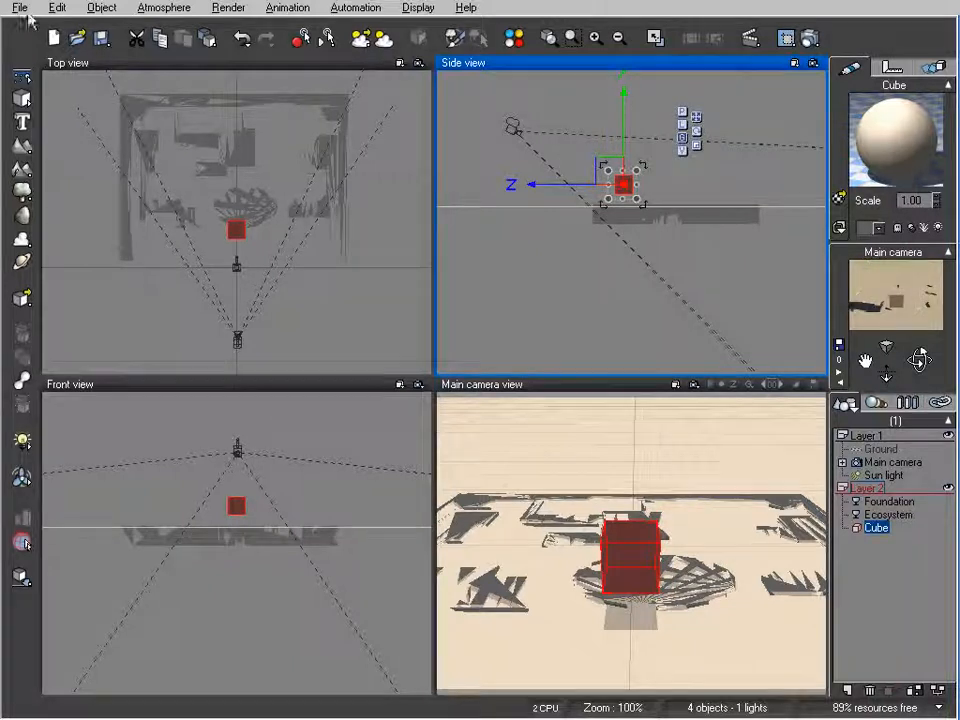
Save the cube as a Vue object named cube on the desktop with the default preview, and delete it from the scene.
{"action": "left_click", "coordinate": [22, 8]}
{"action": "left_click", "coordinate": [60, 257]}
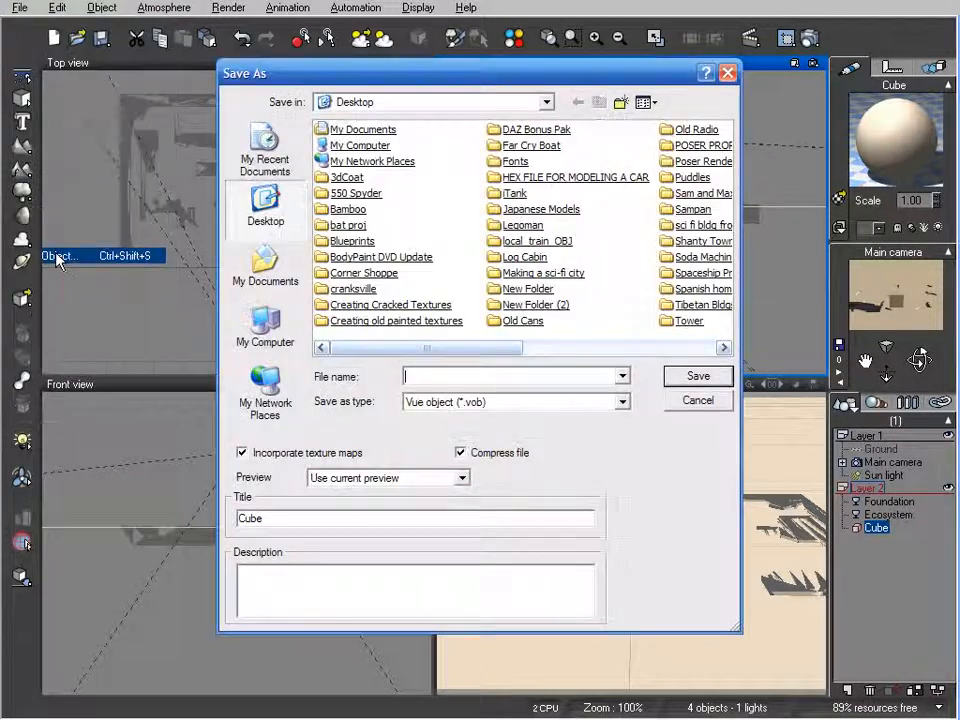
{"action": "type", "text": "cube"}
{"action": "key", "text": "Return"}
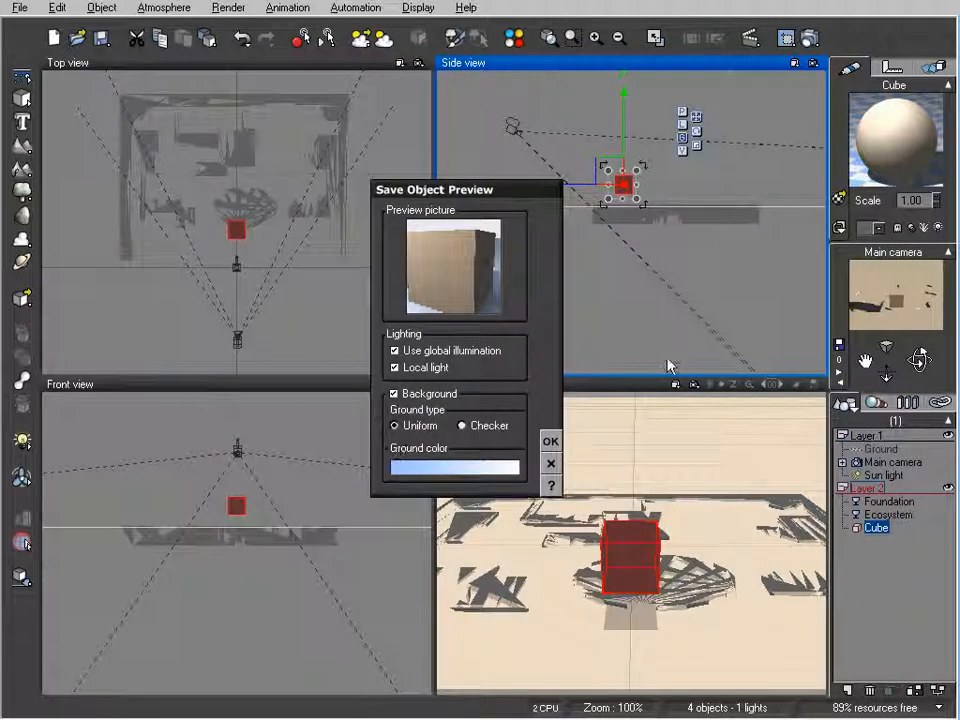
{"action": "left_click", "coordinate": [551, 440]}
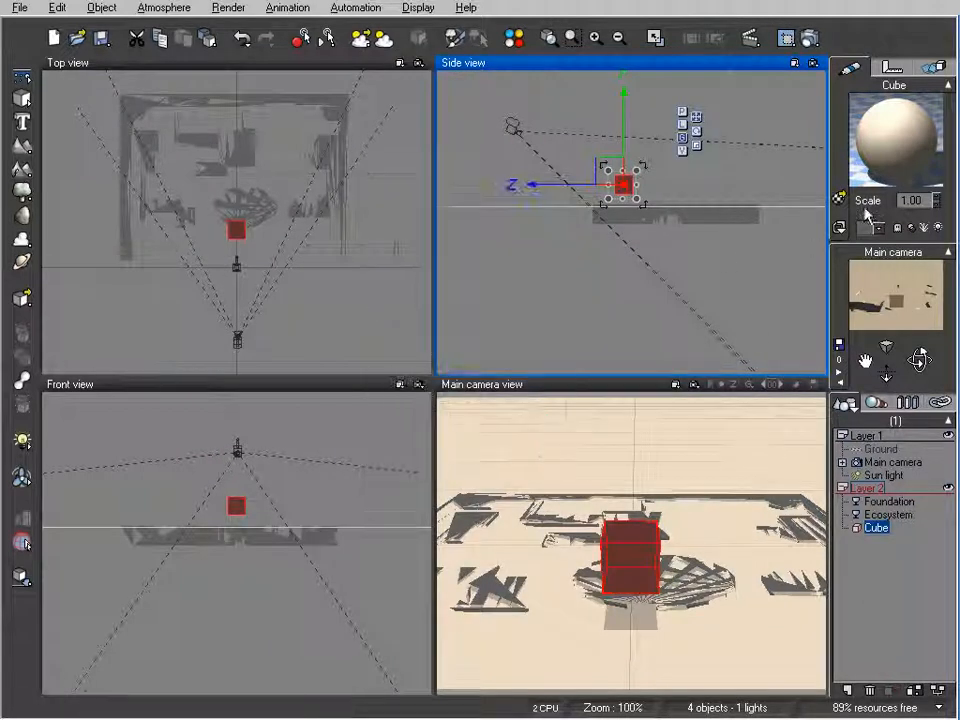
{"action": "key", "text": "Delete"}
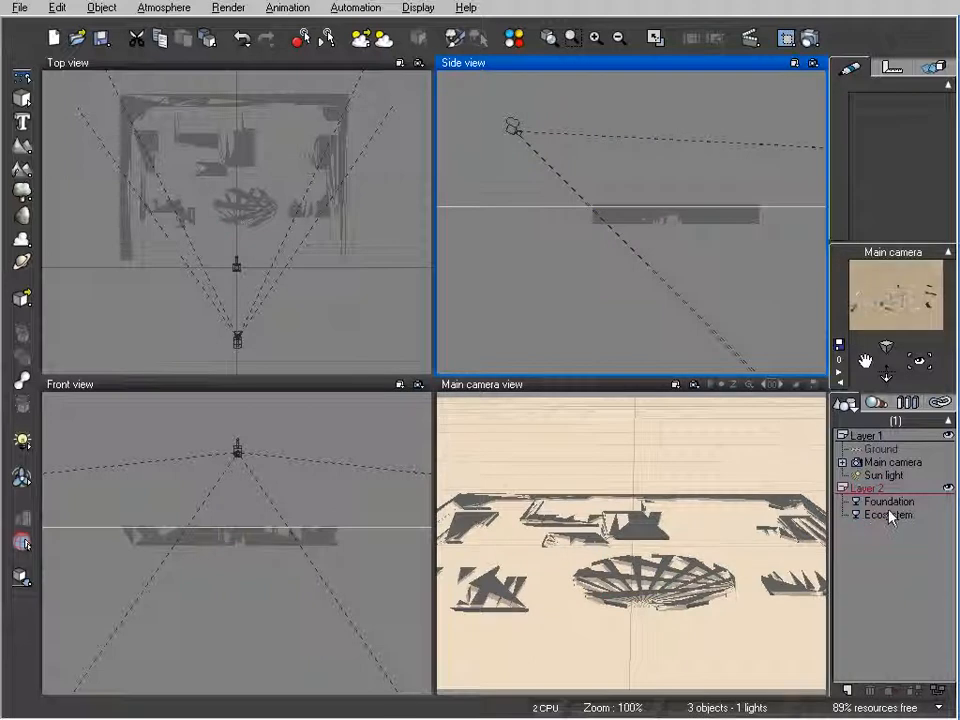
Open the Ecosystem object's material for editing and change its type to EcoSystem.
{"action": "left_click", "coordinate": [876, 514]}
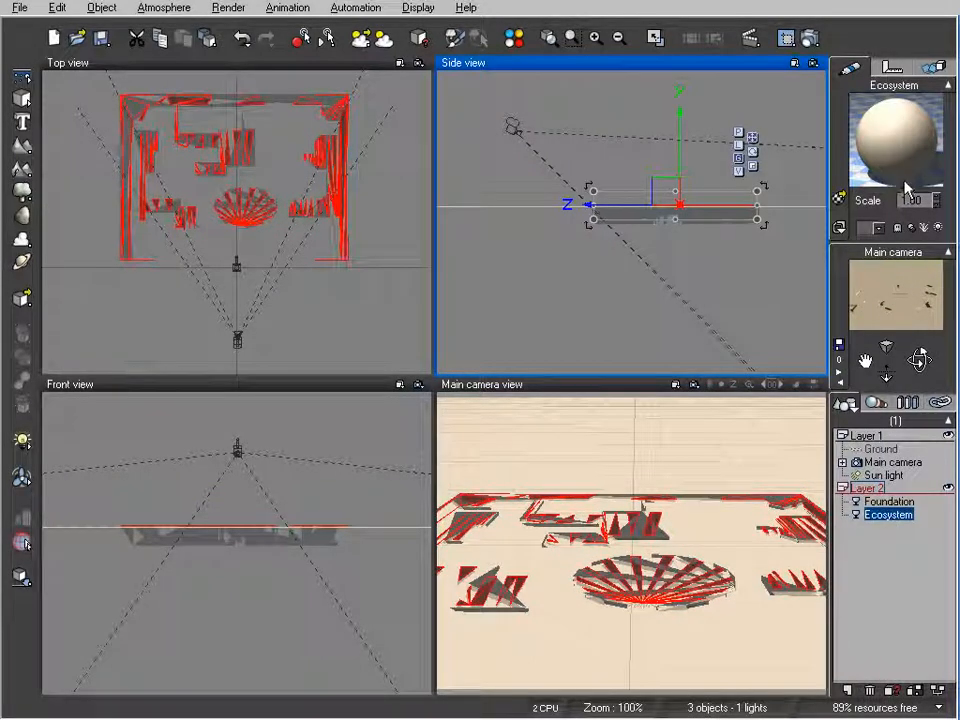
{"action": "double_click", "coordinate": [918, 138]}
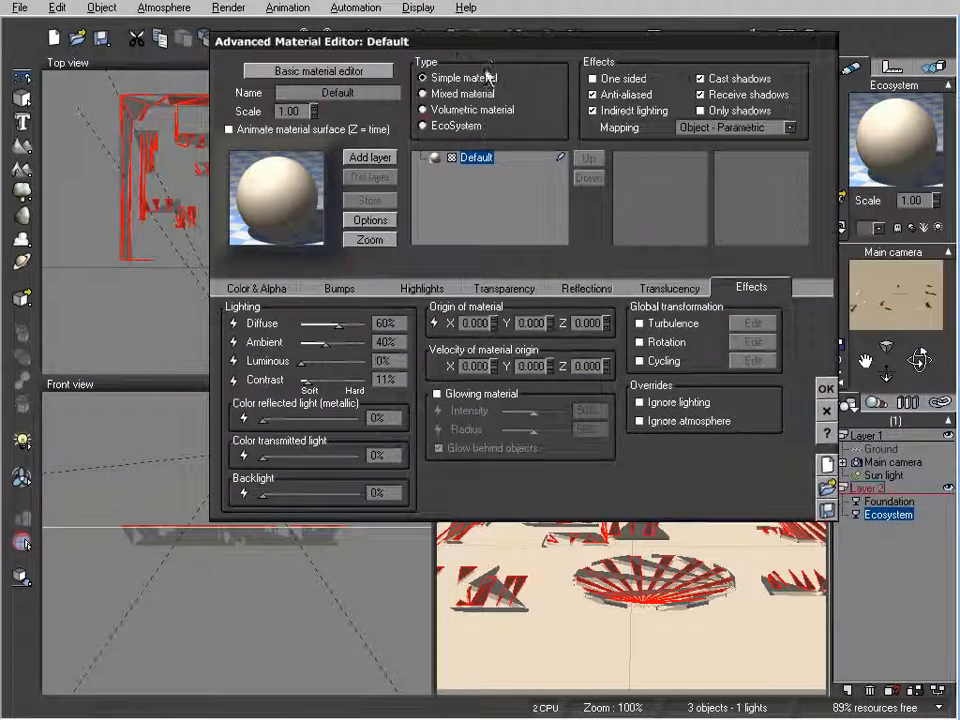
{"action": "left_click", "coordinate": [424, 126]}
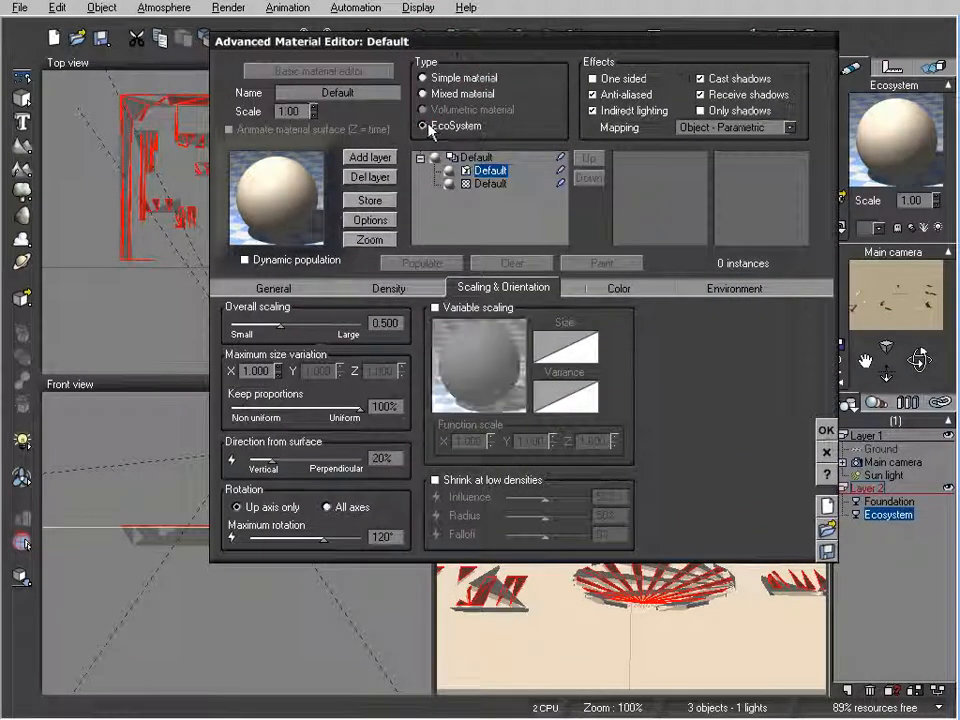
Add the saved cube object from the desktop to the EcoSystem population.
{"action": "left_click", "coordinate": [274, 287]}
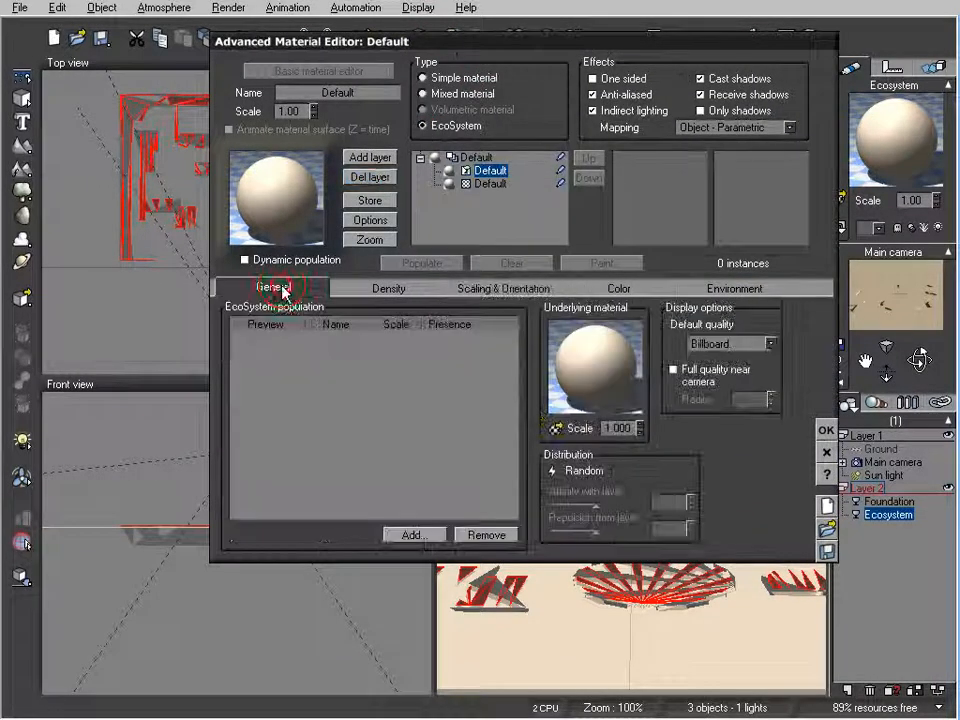
{"action": "left_click", "coordinate": [414, 534]}
{"action": "left_click", "coordinate": [439, 577]}
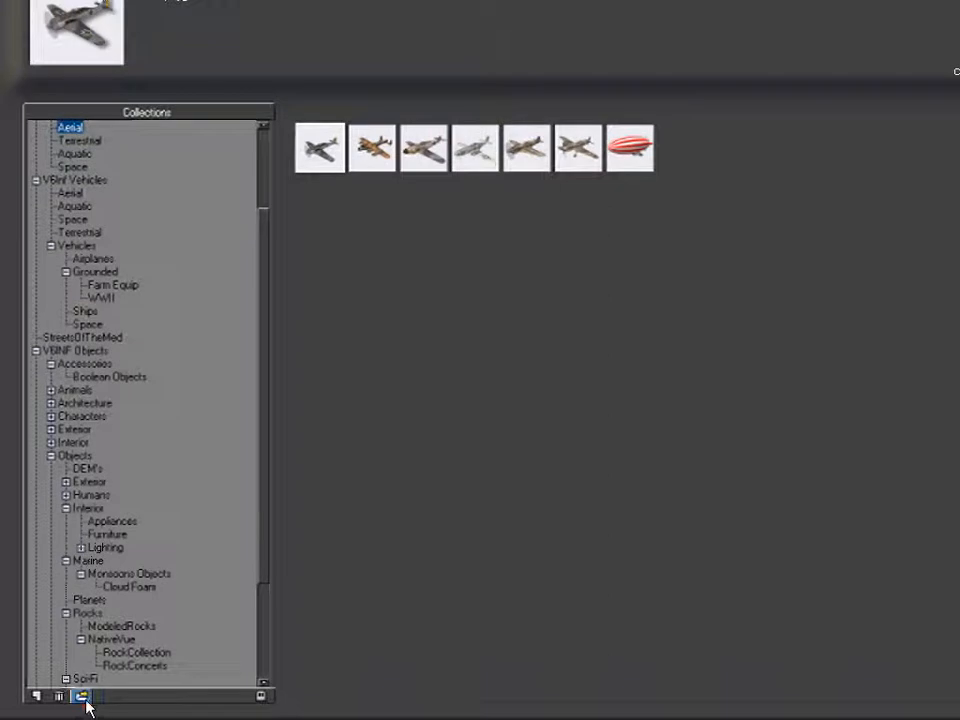
{"action": "left_click", "coordinate": [84, 699]}
{"action": "scroll", "coordinate": [510, 270], "scroll_direction": "down", "scroll_amount": 3}
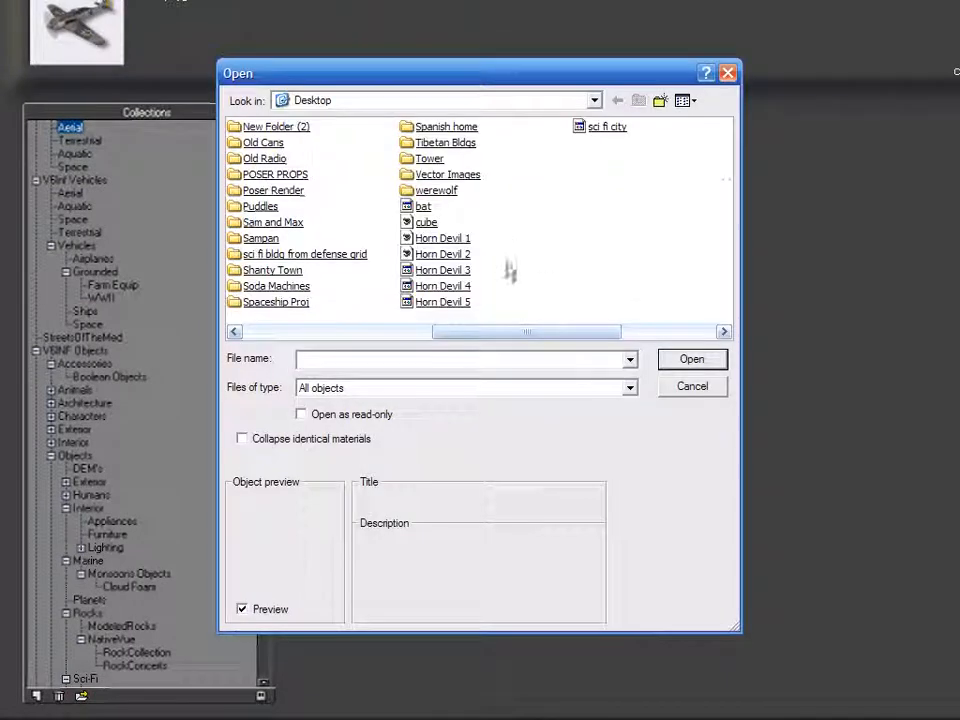
{"action": "double_click", "coordinate": [424, 222]}
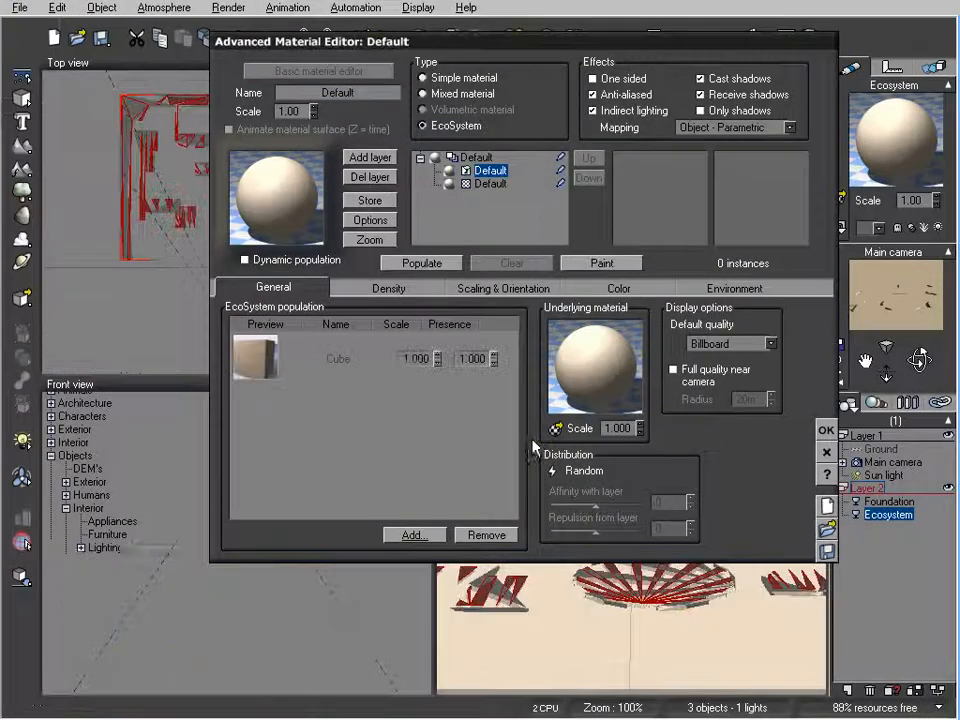
Turn off density decay near foreign objects for the EcoSystem material.
{"action": "left_click", "coordinate": [412, 289]}
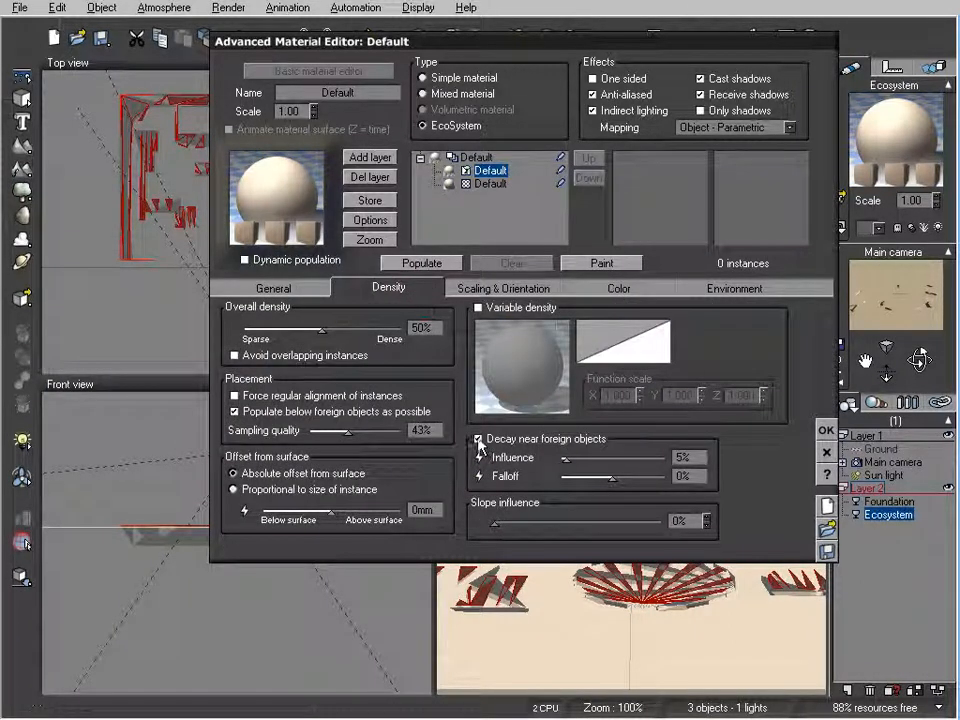
{"action": "left_click", "coordinate": [478, 439]}
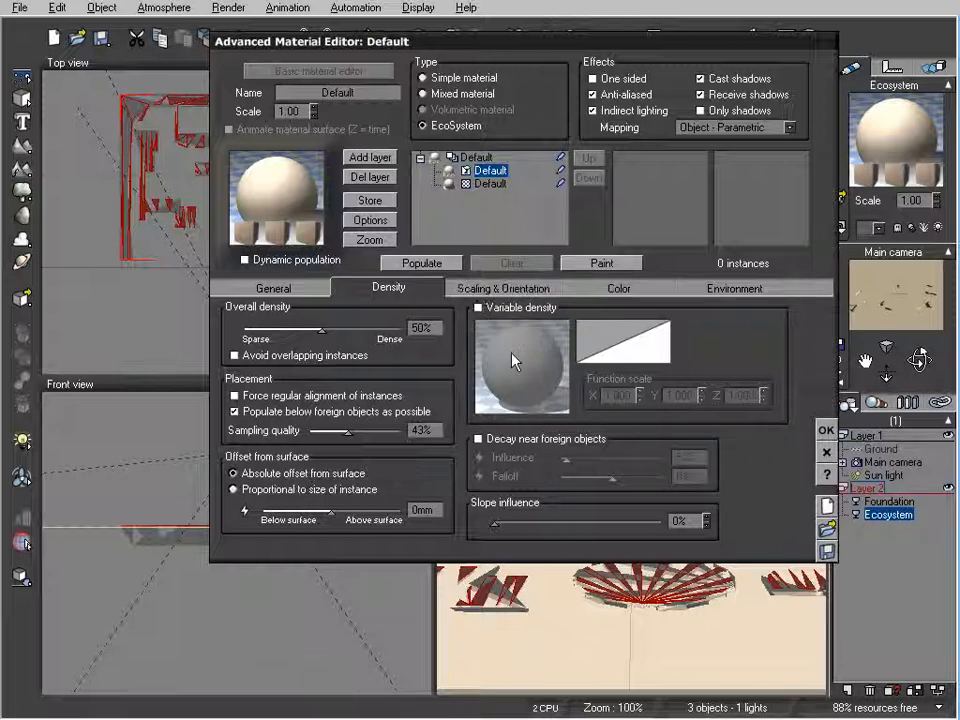
Set keep proportions to 45% and maximum size variation to Y 10 and Z 20, and populate the Ecosystem surface.
{"action": "left_click", "coordinate": [479, 289]}
{"action": "left_click_drag", "start_coordinate": [323, 408], "coordinate": [288, 408]}
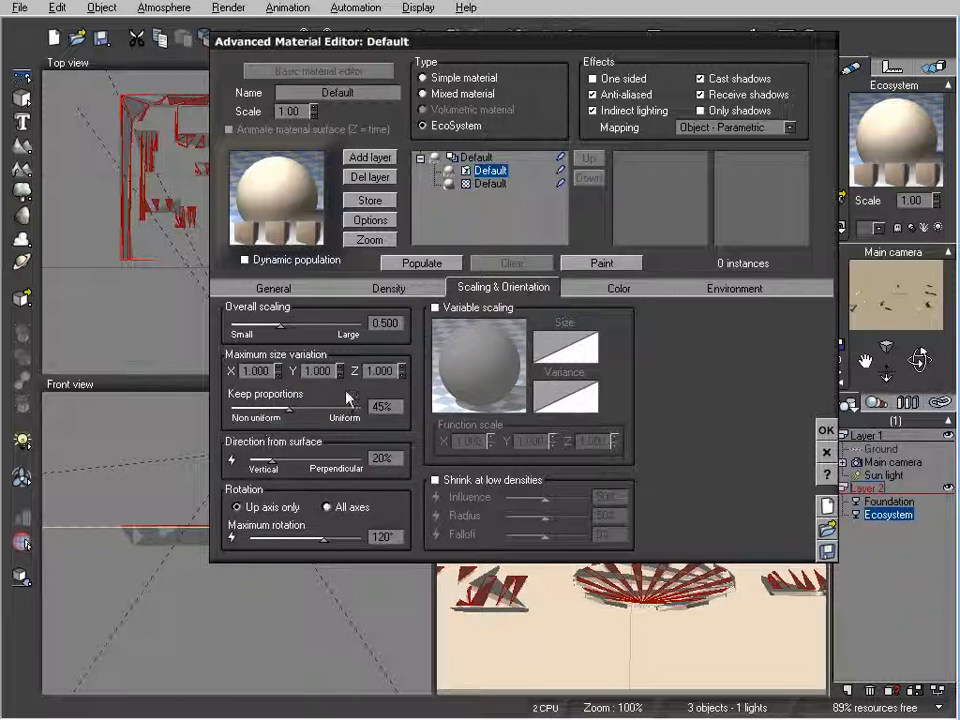
{"action": "double_click", "coordinate": [321, 369]}
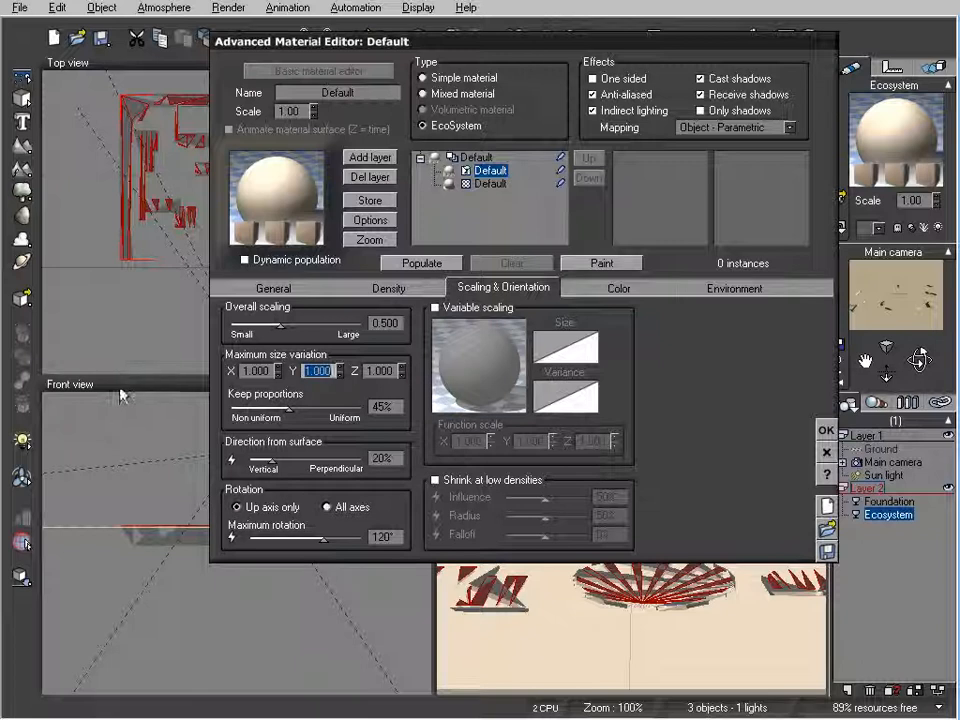
{"action": "double_click", "coordinate": [379, 371]}
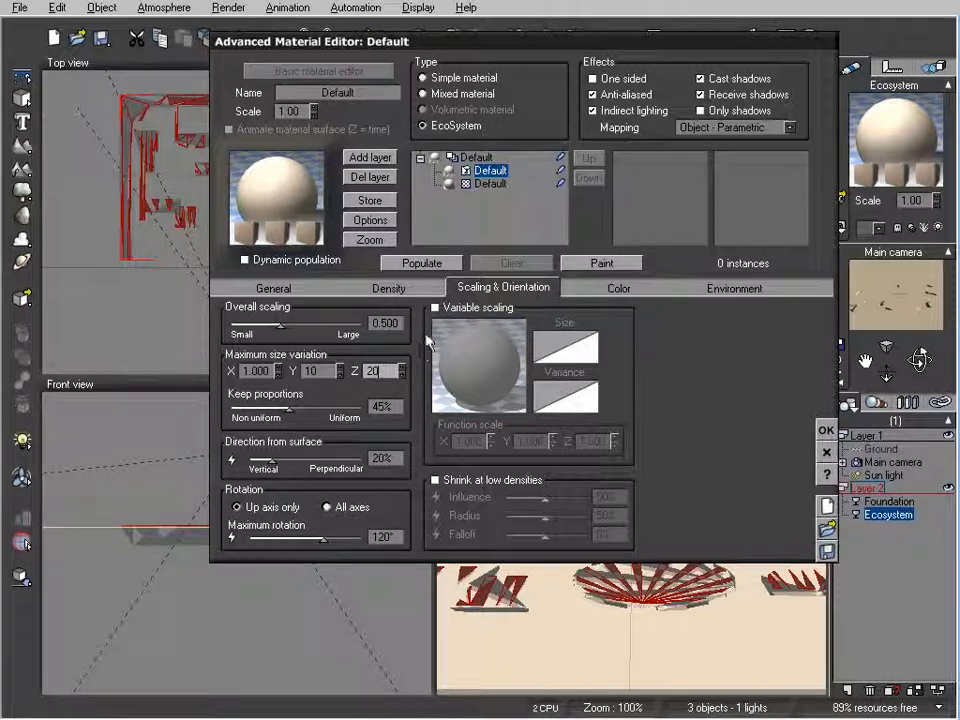
{"action": "left_click", "coordinate": [422, 264]}
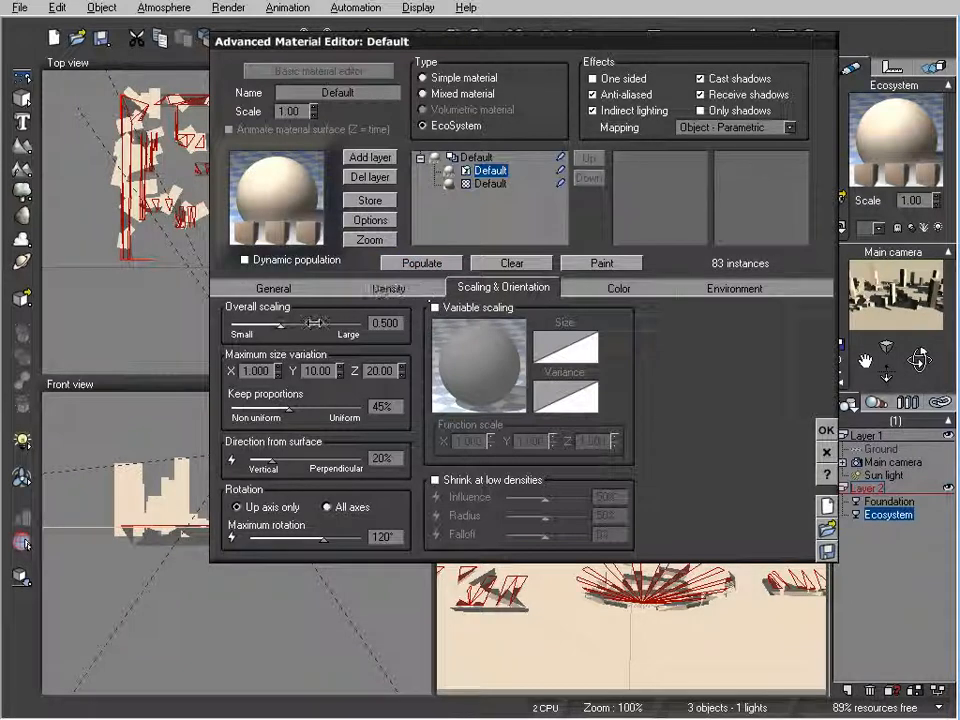
Raise the EcoSystem's overall density to 86%, repopulate the surface and accept the material.
{"action": "left_click", "coordinate": [395, 288]}
{"action": "left_click_drag", "start_coordinate": [360, 328], "coordinate": [416, 328]}
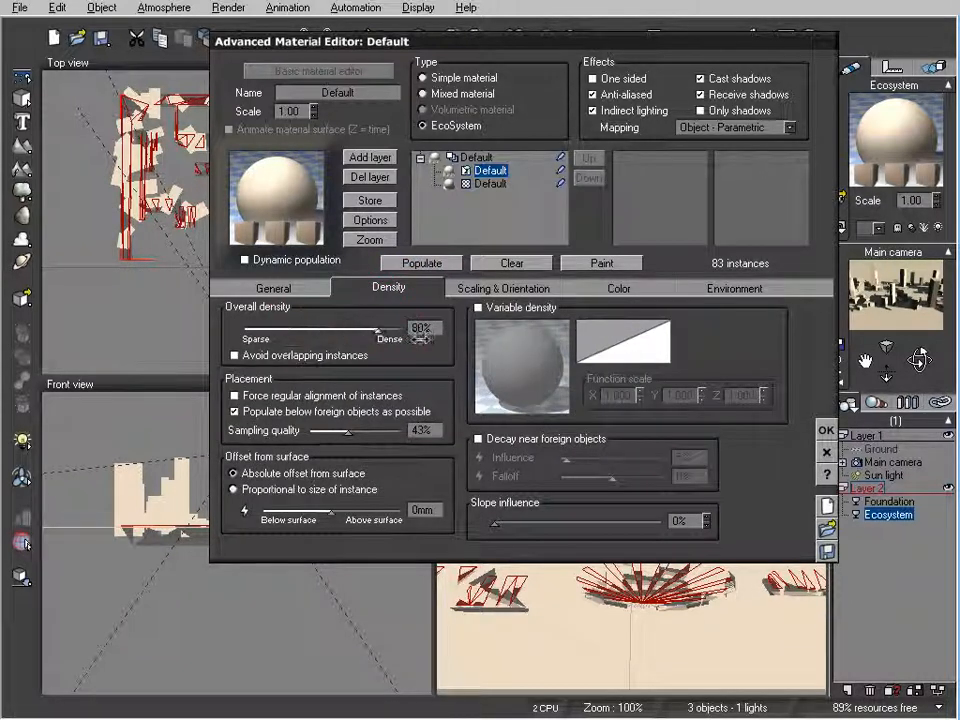
{"action": "left_click", "coordinate": [422, 263]}
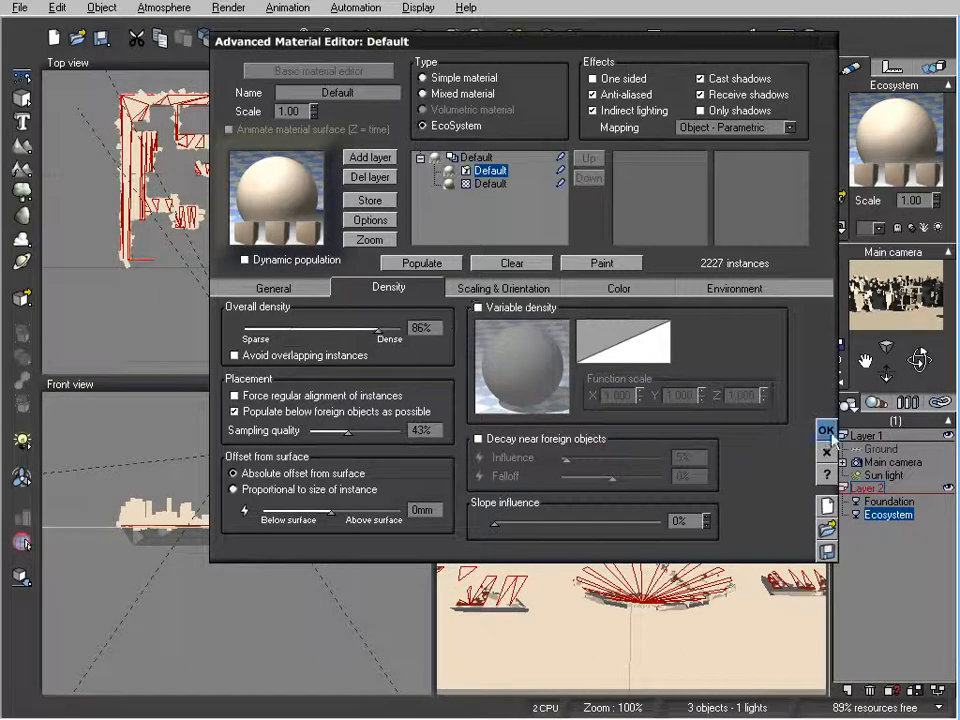
{"action": "left_click", "coordinate": [826, 431]}
Move the sun light in the top view to a spot behind the camera and slightly to its left.
{"action": "right_click_drag", "start_coordinate": [306, 258], "coordinate": [250, 153]}
{"action": "scroll", "coordinate": [304, 243], "scroll_direction": "down", "scroll_amount": 3}
{"action": "right_click_drag", "start_coordinate": [338, 300], "coordinate": [268, 259]}
{"action": "left_click", "coordinate": [372, 254]}
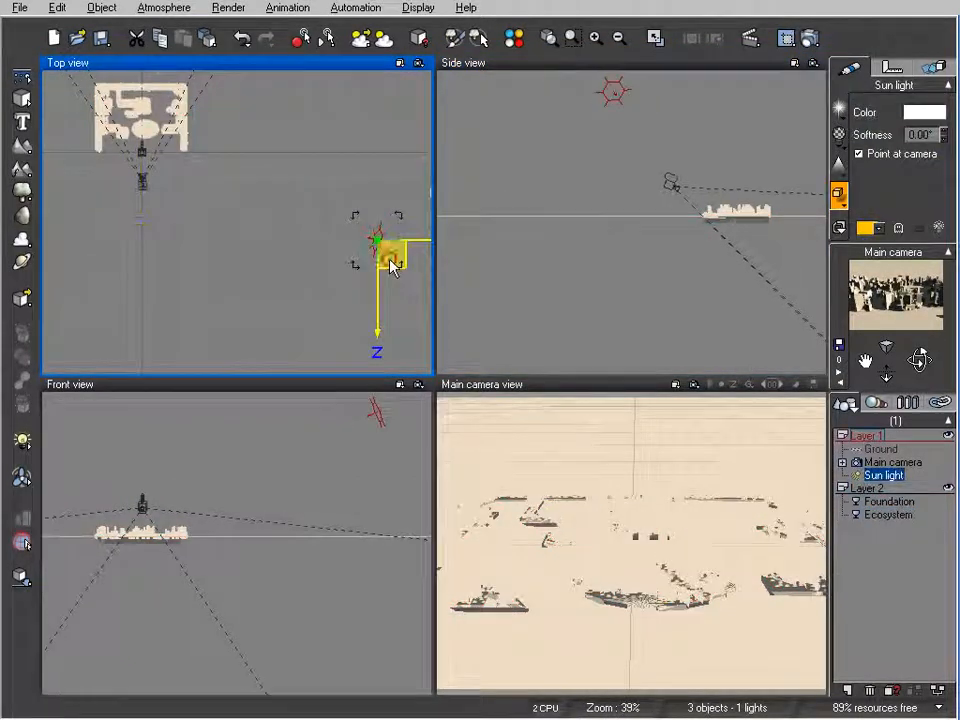
{"action": "left_click_drag", "start_coordinate": [392, 266], "coordinate": [28, 311]}
{"action": "right_click_drag", "start_coordinate": [261, 264], "coordinate": [377, 296]}
{"action": "left_click_drag", "start_coordinate": [131, 333], "coordinate": [212, 346]}
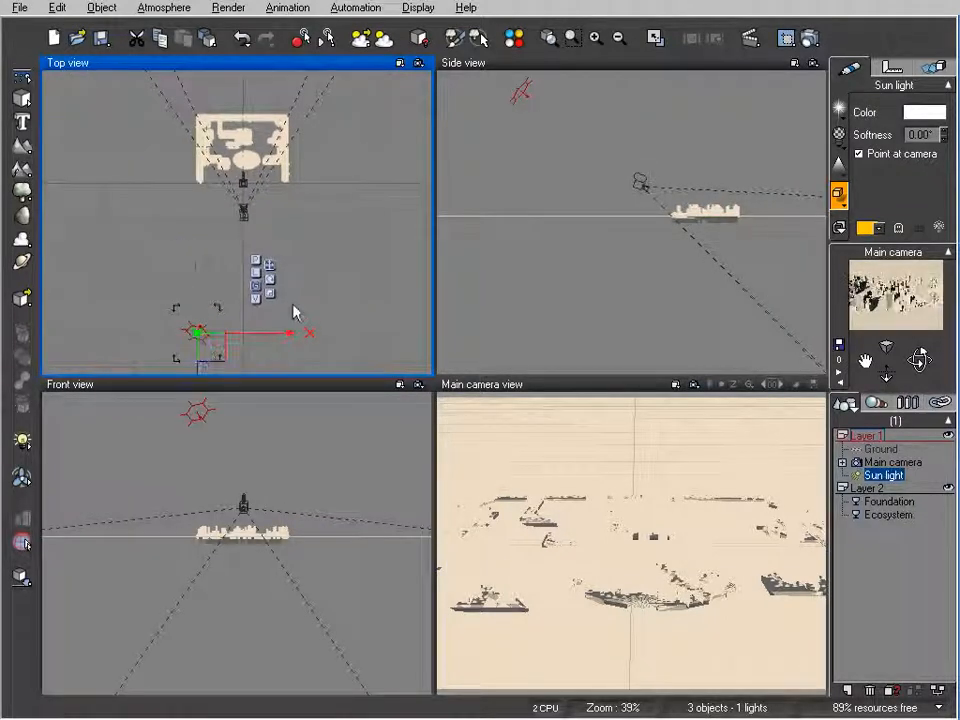
Shift the atmosphere's light balance toward ambient, to 24%, and accept the atmosphere settings.
{"action": "left_click", "coordinate": [385, 42]}
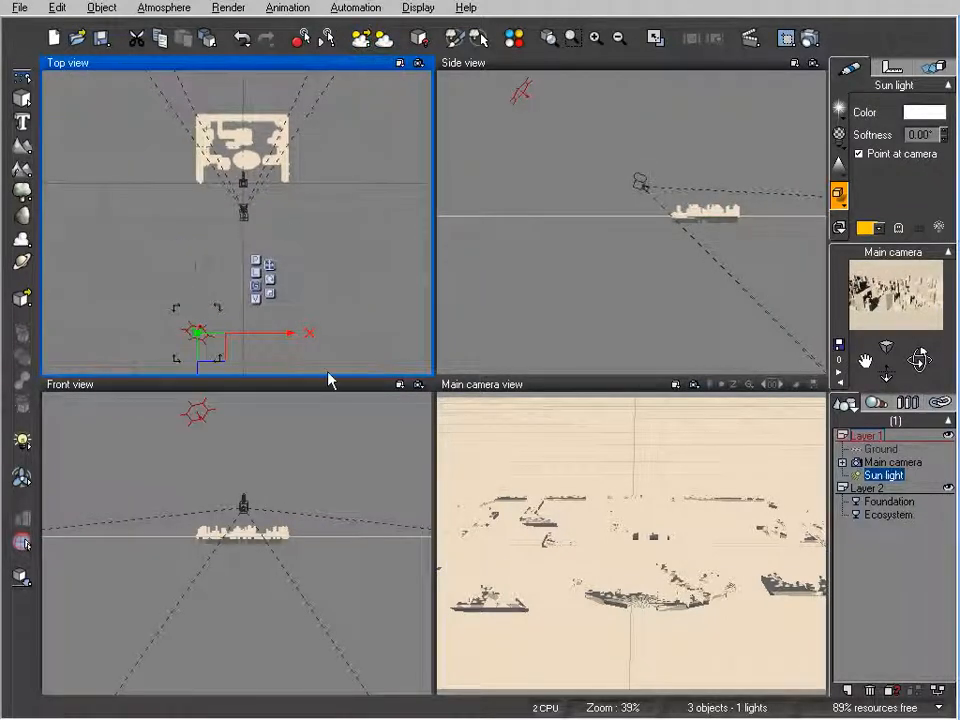
{"action": "left_click_drag", "start_coordinate": [485, 337], "coordinate": [450, 324]}
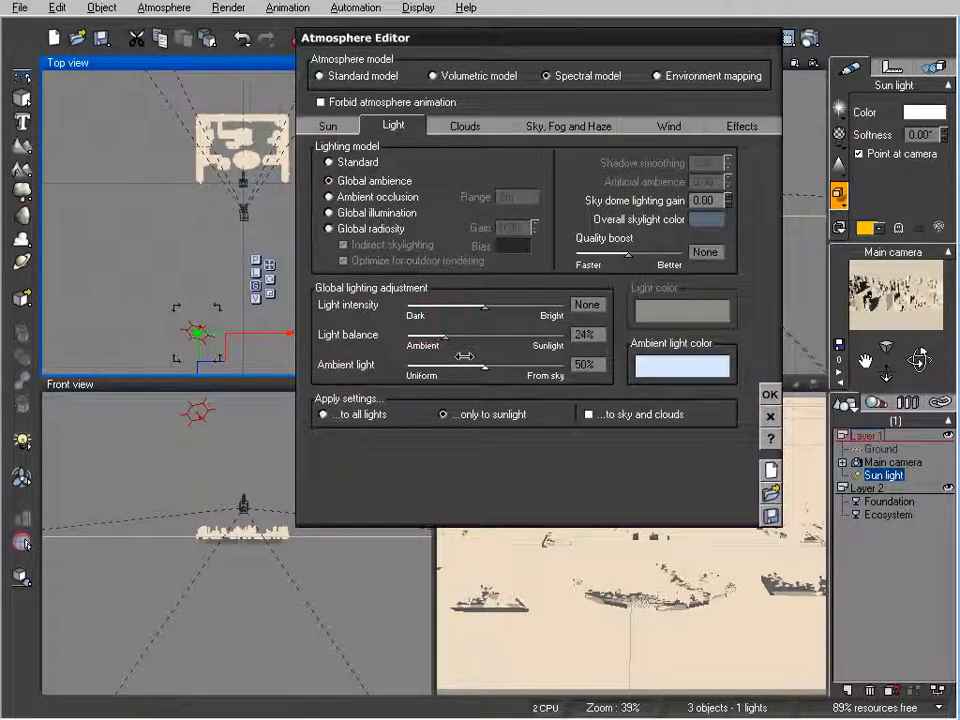
{"action": "left_click", "coordinate": [769, 394]}
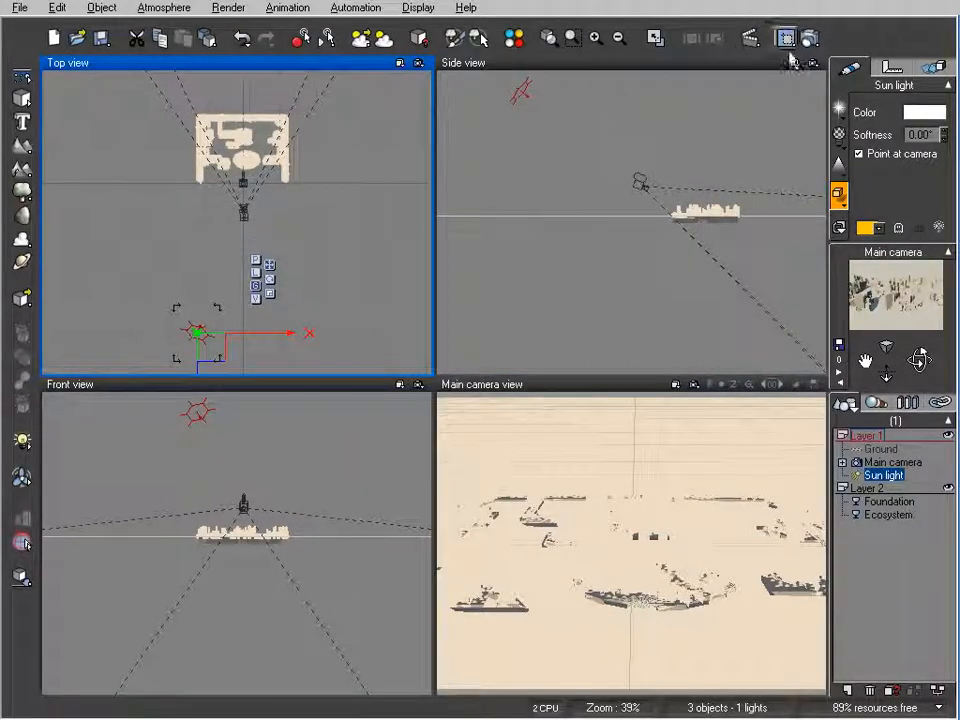
Assign the Blue plastic material from the Basic collection to the Ground plane and render the main camera view.
{"action": "left_click", "coordinate": [881, 449]}
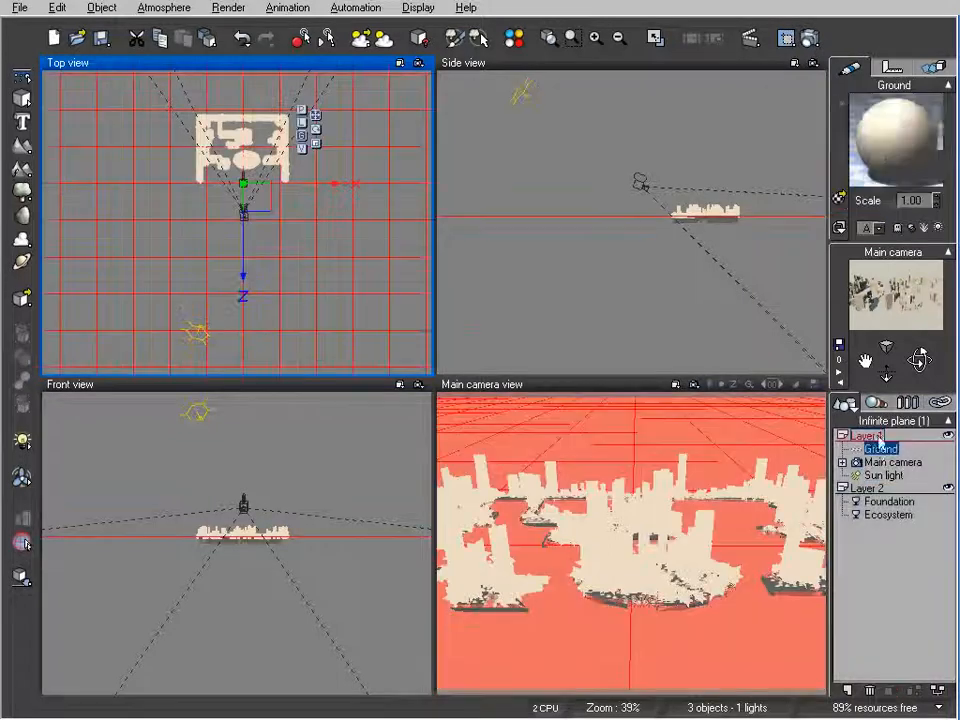
{"action": "double_click", "coordinate": [890, 118]}
{"action": "double_click", "coordinate": [285, 183]}
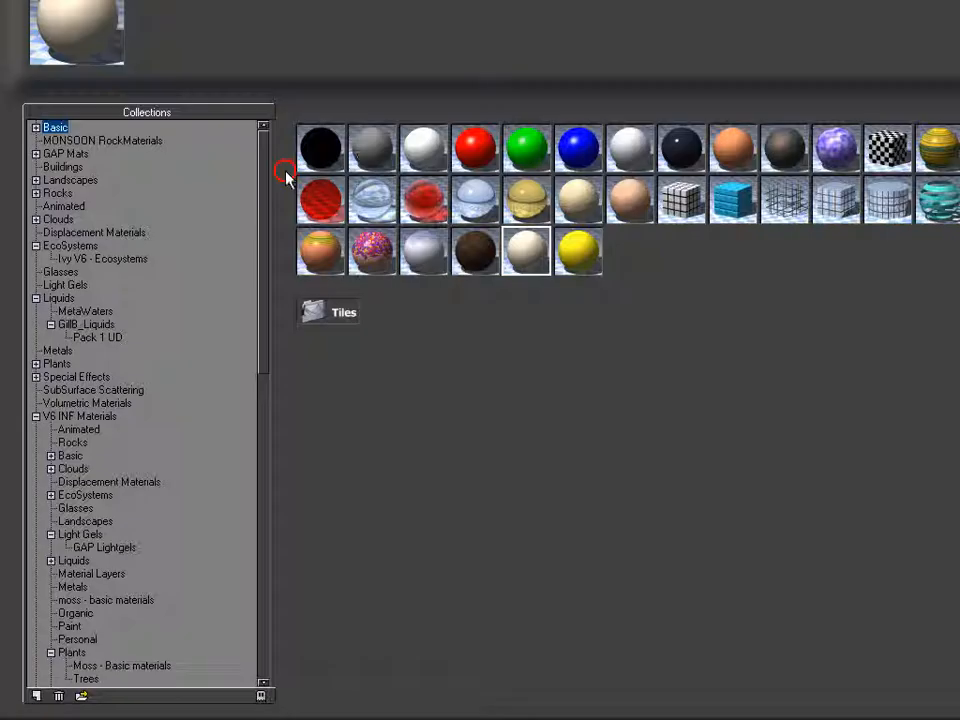
{"action": "left_click", "coordinate": [578, 148]}
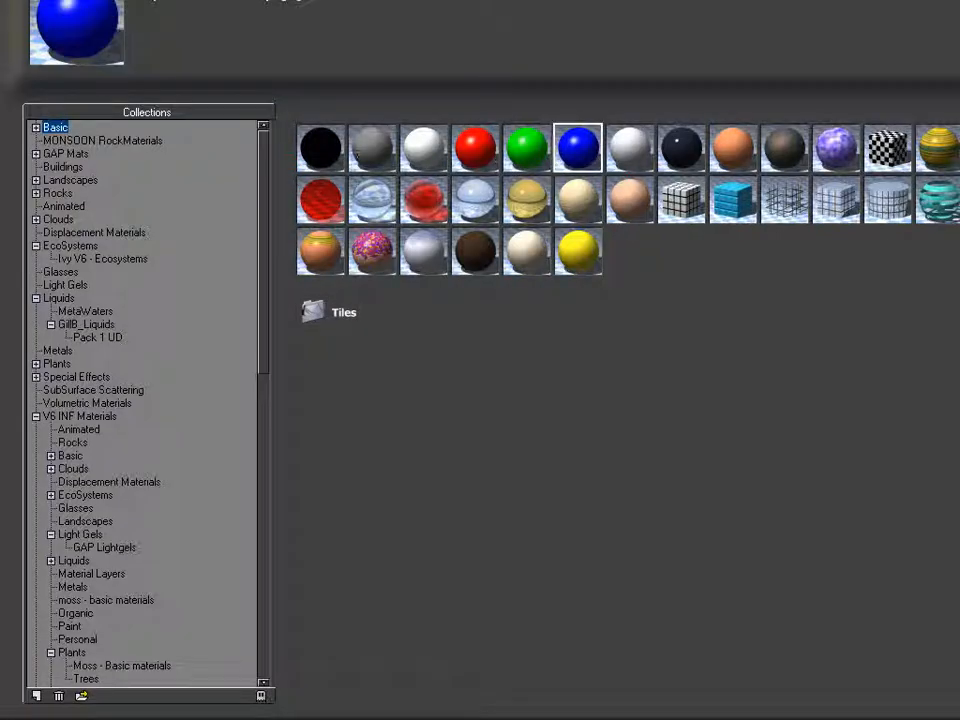
{"action": "key", "text": "Return"}
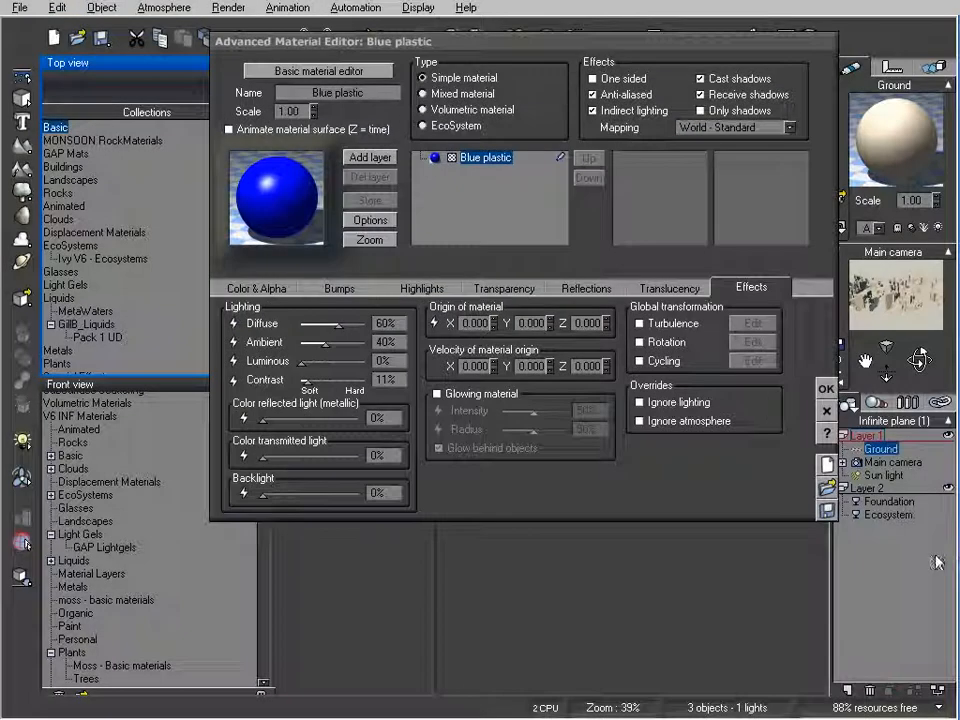
{"action": "left_click", "coordinate": [826, 389]}
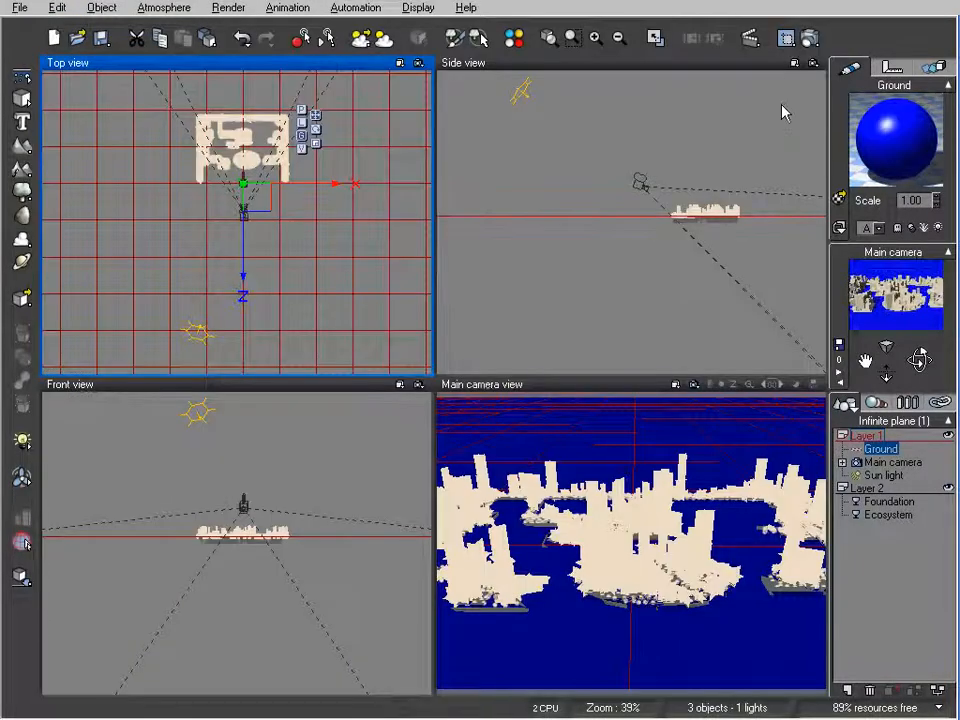
{"action": "left_click", "coordinate": [786, 38]}
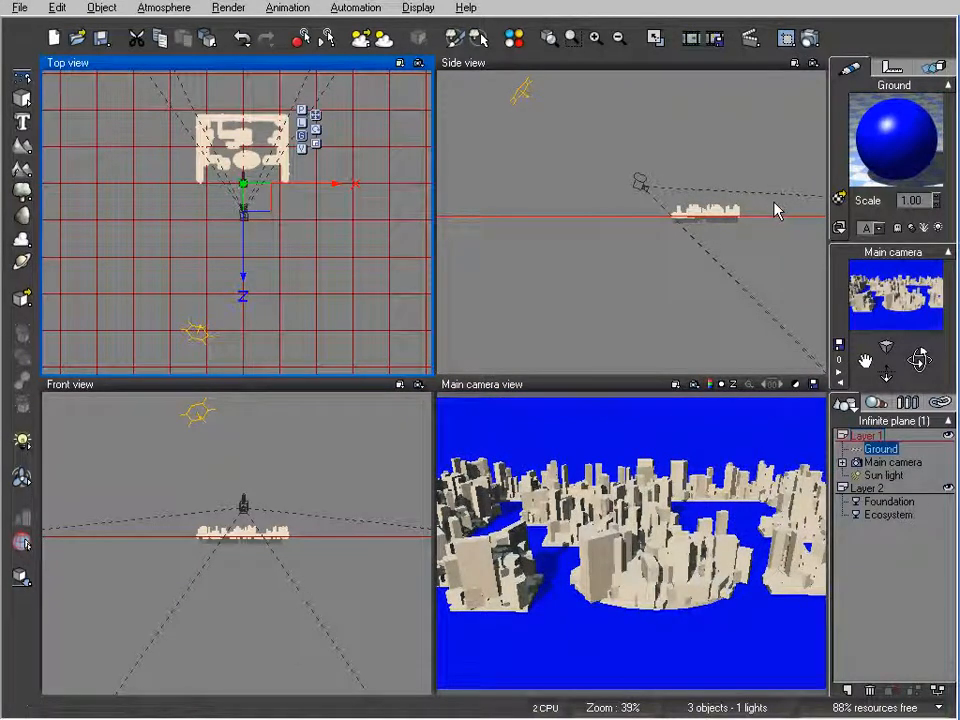
Reduce the Ecosystem material's overall scaling to 0.053, repopulate the surface and render the main camera view.
{"action": "left_click", "coordinate": [889, 514]}
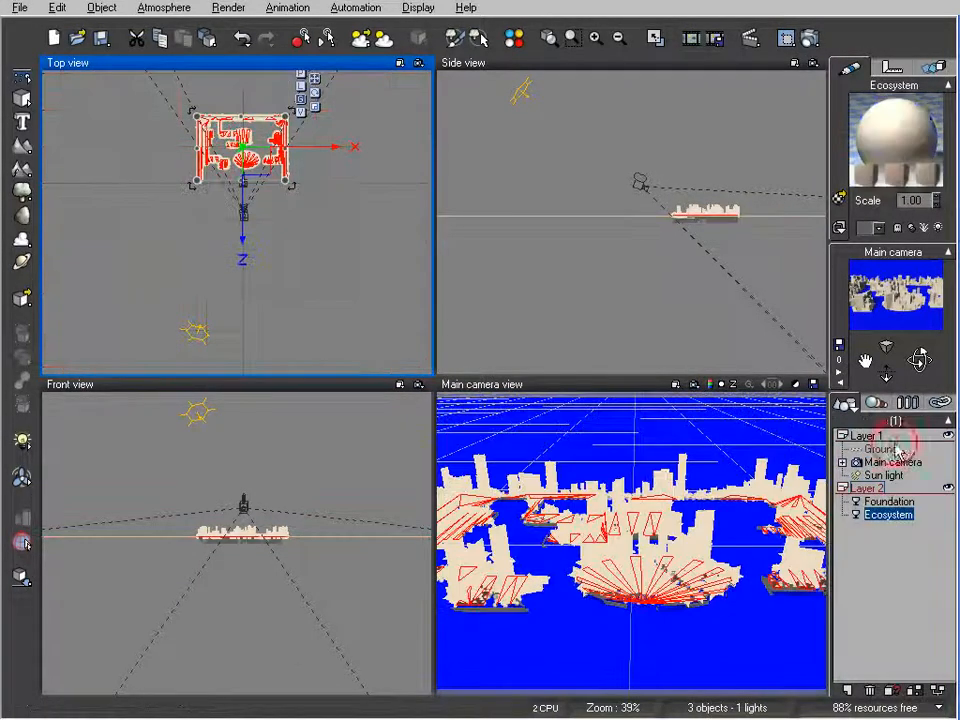
{"action": "double_click", "coordinate": [906, 109]}
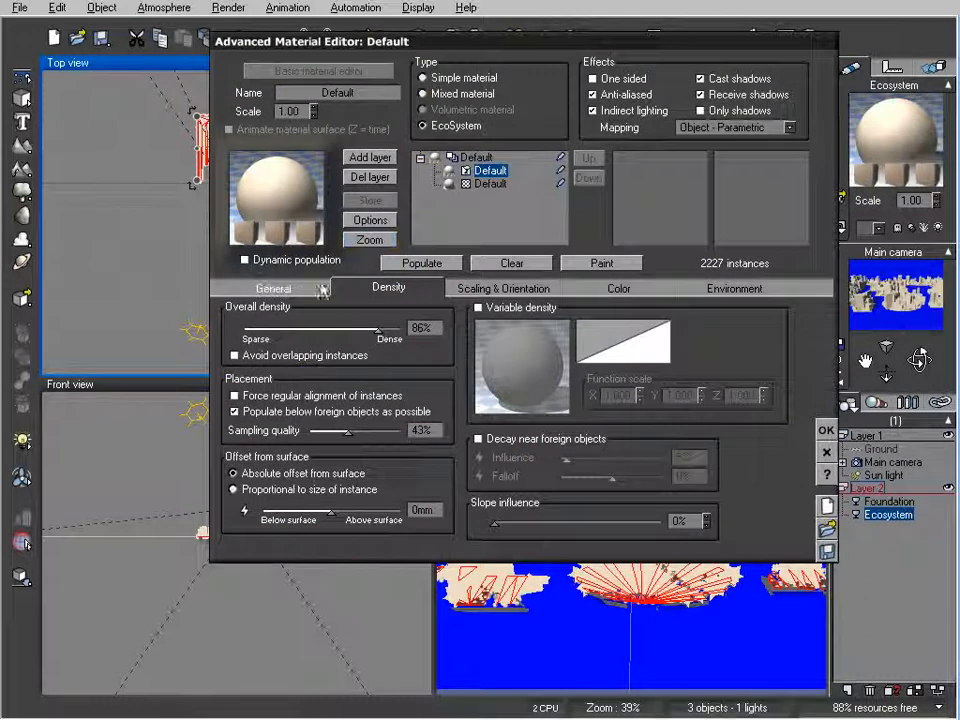
{"action": "left_click", "coordinate": [500, 289]}
{"action": "left_click_drag", "start_coordinate": [299, 325], "coordinate": [290, 324]}
{"action": "left_click", "coordinate": [420, 263]}
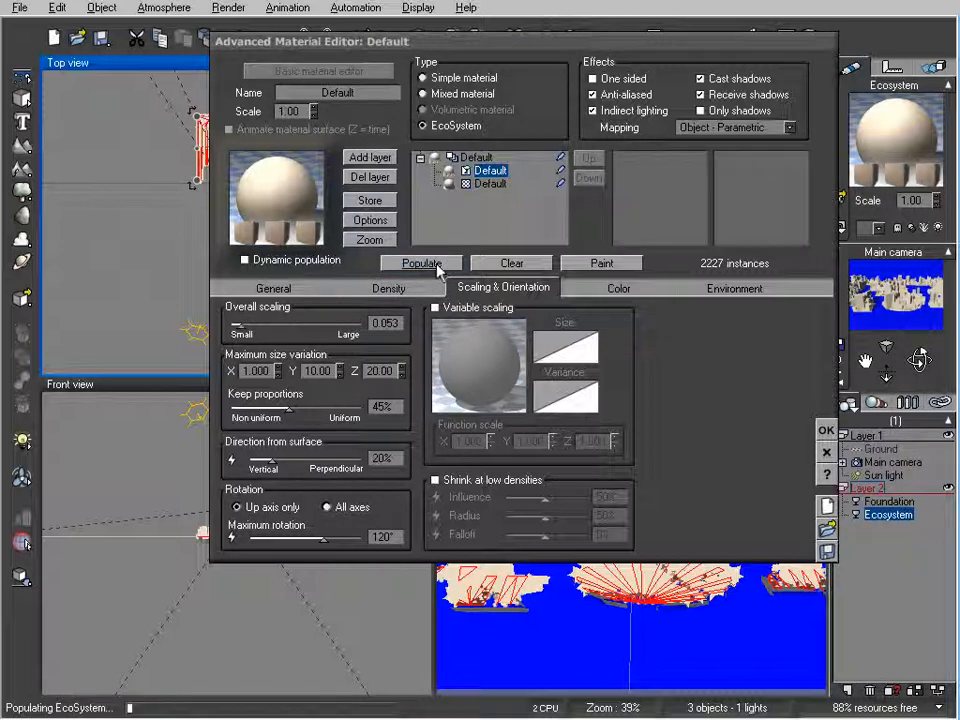
{"action": "left_click", "coordinate": [826, 430]}
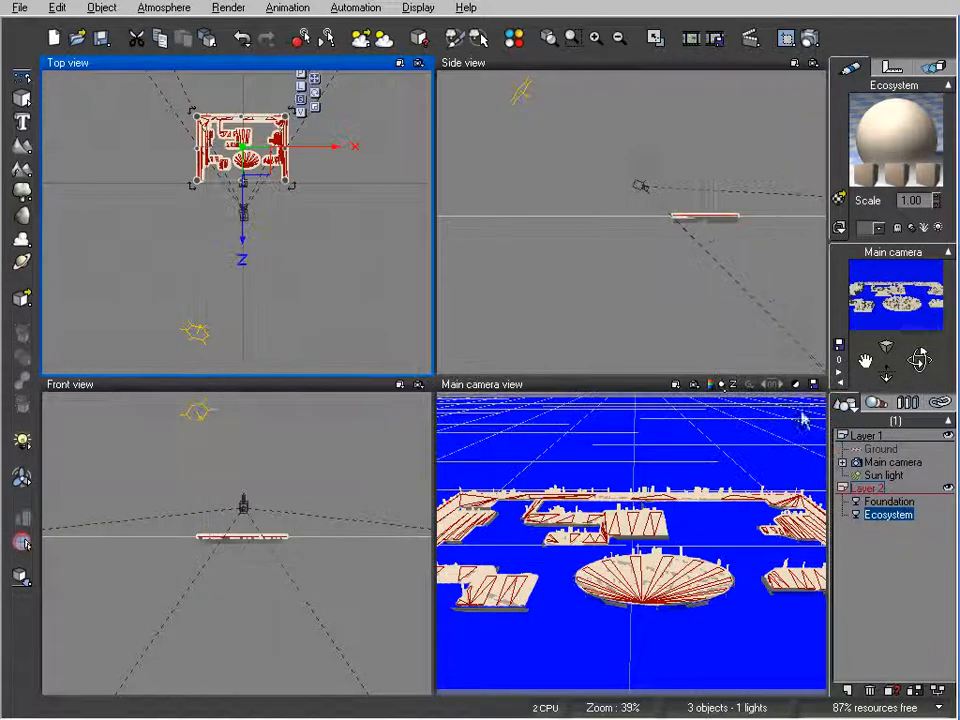
{"action": "left_click", "coordinate": [810, 38]}
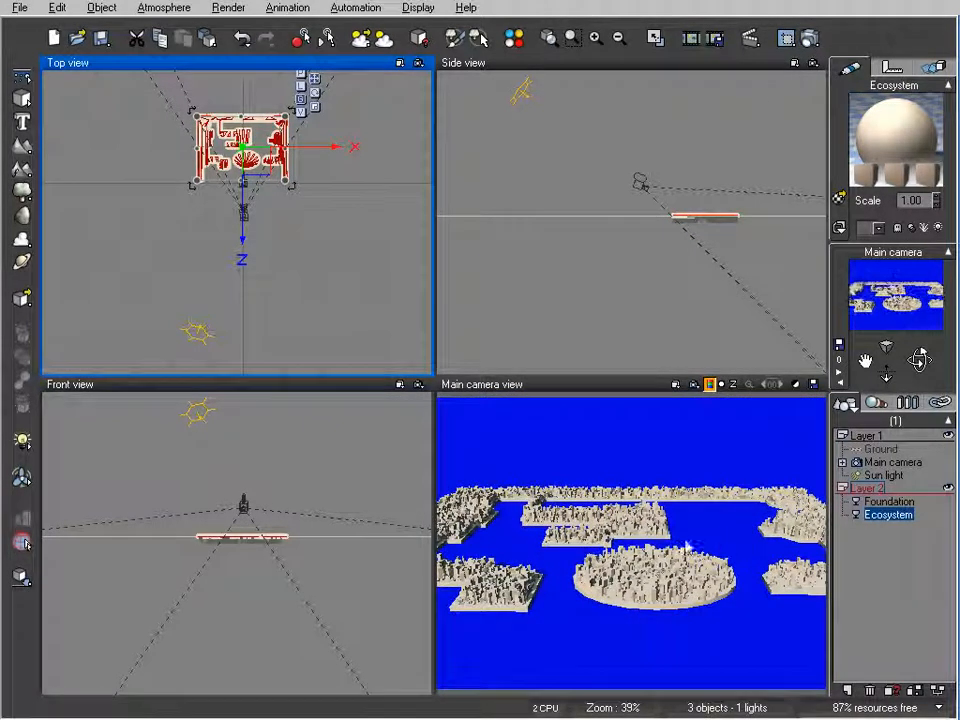
Move the main camera closer to the city, turn it toward the channel between the islands and render the view.
{"action": "left_click", "coordinate": [640, 270]}
{"action": "scroll", "coordinate": [626, 573], "scroll_direction": "up", "scroll_amount": 3}
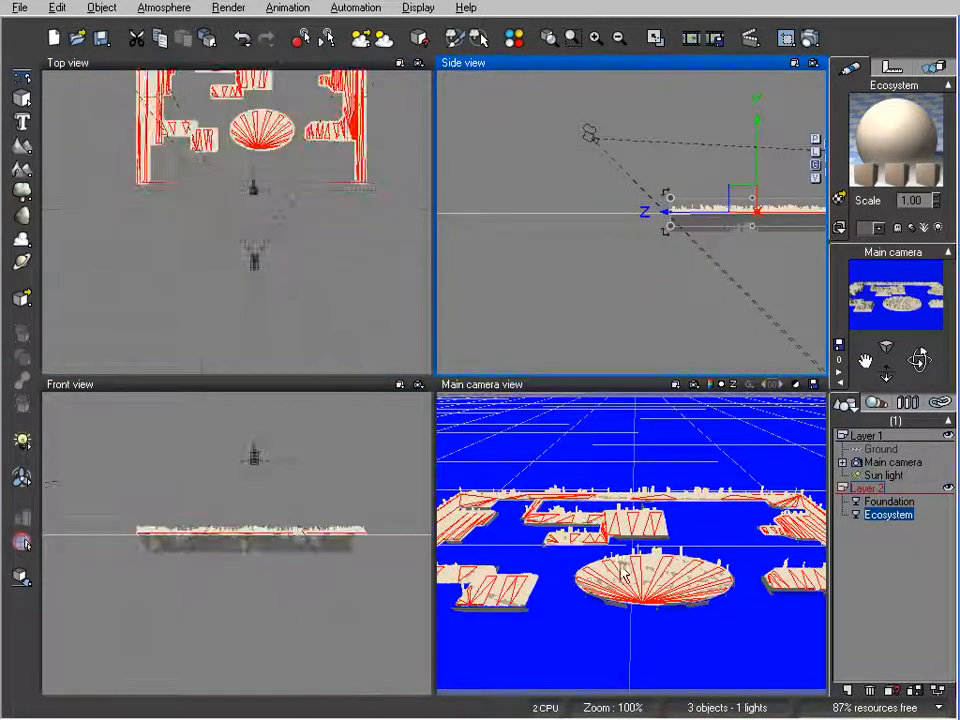
{"action": "left_click", "coordinate": [624, 573]}
{"action": "scroll", "coordinate": [607, 573], "scroll_direction": "up", "scroll_amount": 3}
{"action": "scroll", "coordinate": [603, 580], "scroll_direction": "up", "scroll_amount": 4}
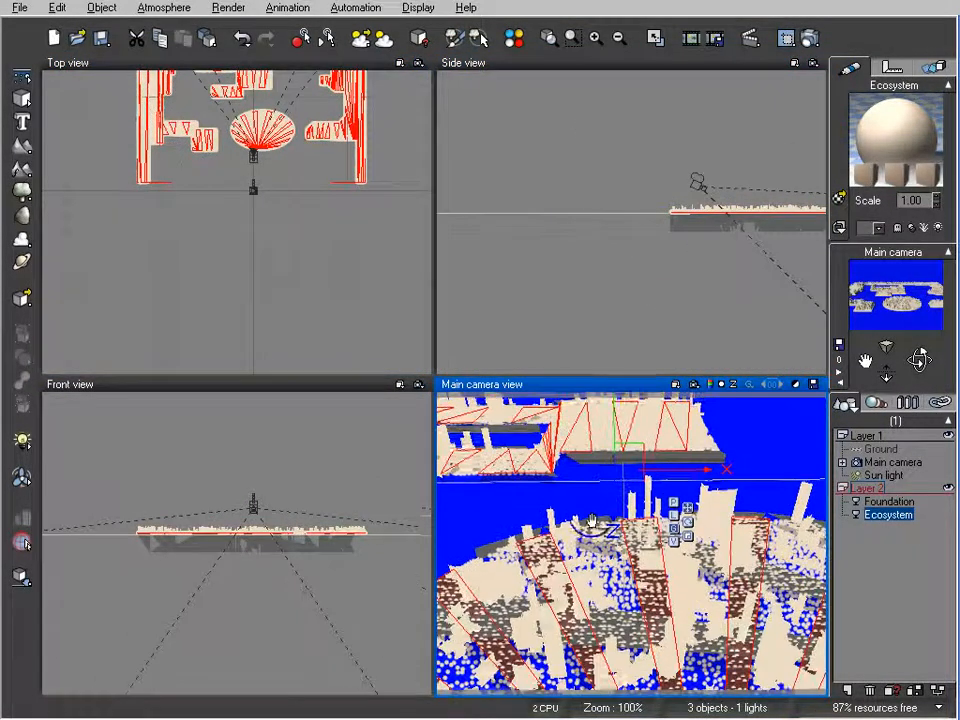
{"action": "scroll", "coordinate": [580, 472], "scroll_direction": "down", "scroll_amount": 8}
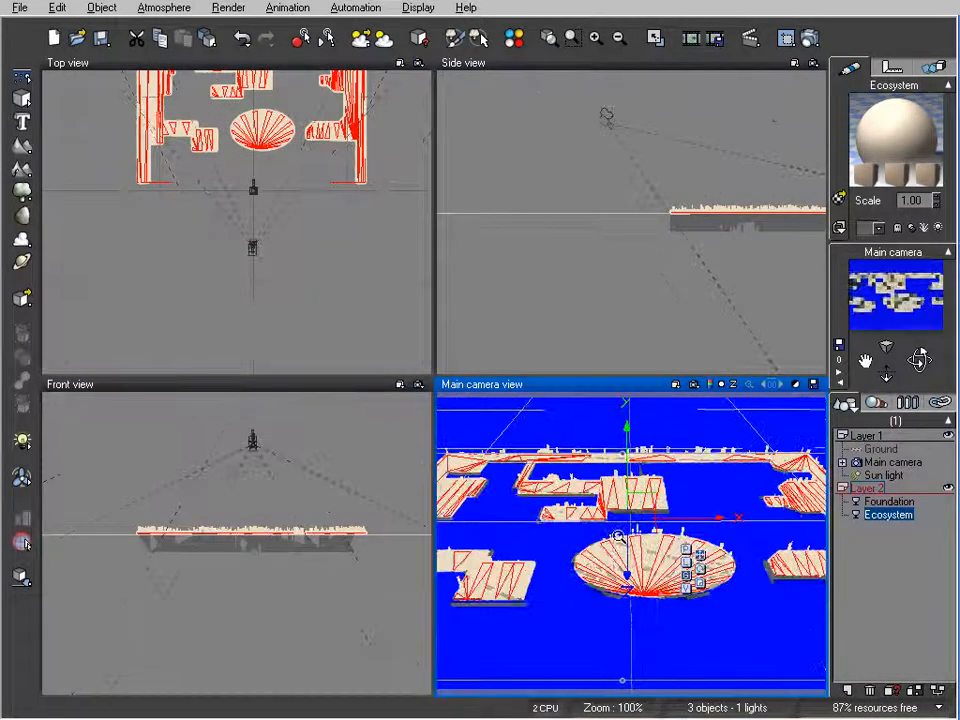
{"action": "scroll", "coordinate": [612, 543], "scroll_direction": "up", "scroll_amount": 4}
{"action": "scroll", "coordinate": [700, 535], "scroll_direction": "up", "scroll_amount": 4}
{"action": "right_click_drag", "start_coordinate": [718, 535], "coordinate": [845, 620]}
{"action": "left_click", "coordinate": [808, 38]}
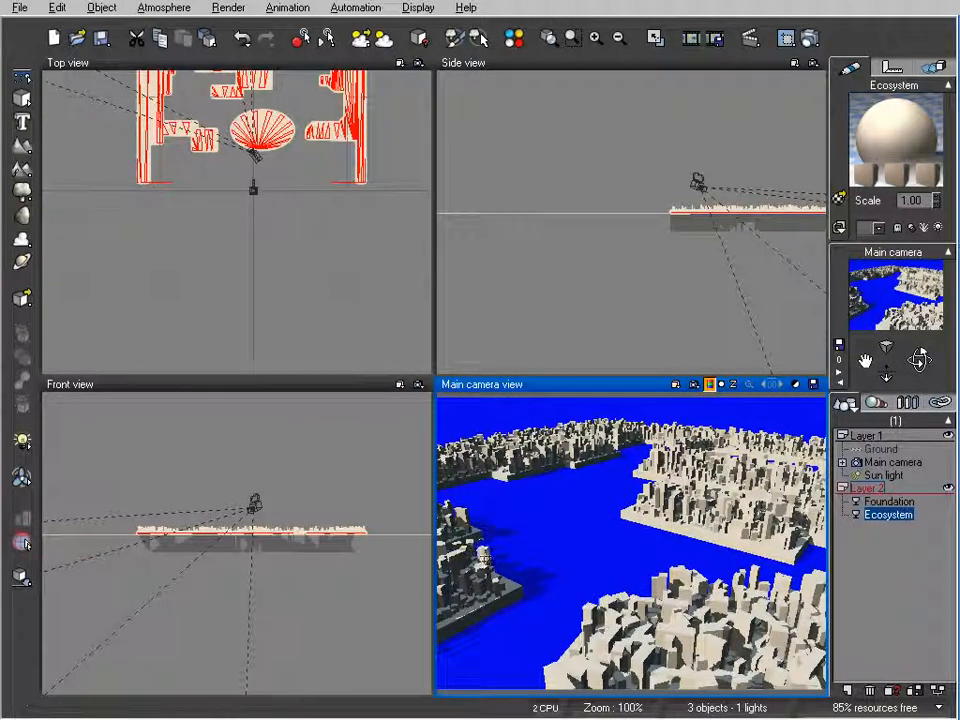
Set the EcoSystem's maximum rotation to 0°, repopulate the surface and render the main camera view.
{"action": "double_click", "coordinate": [915, 146]}
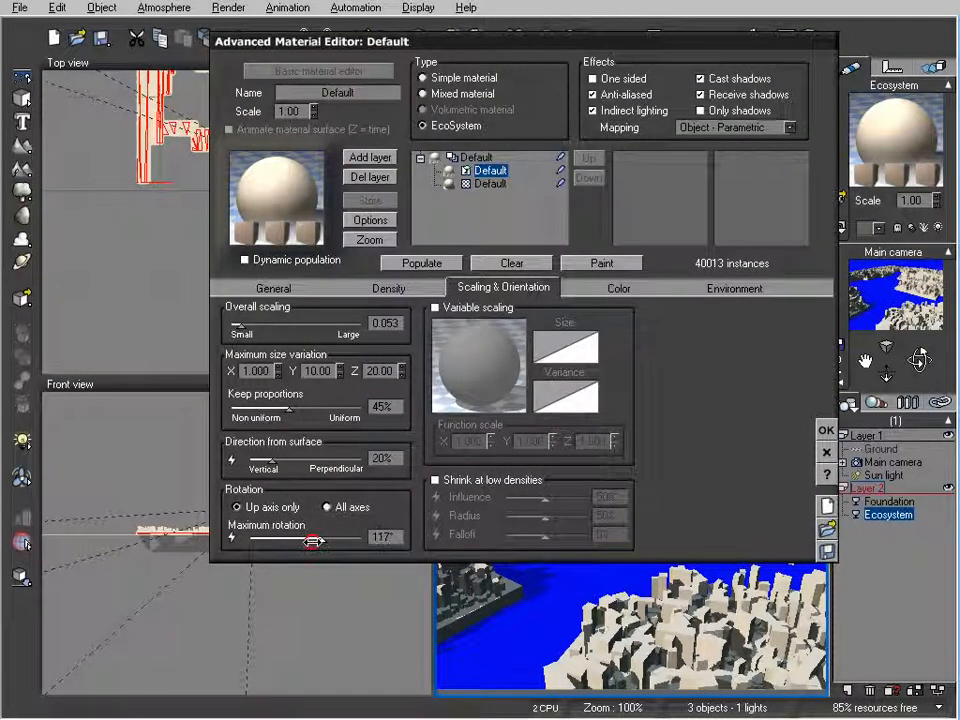
{"action": "left_click_drag", "start_coordinate": [314, 541], "coordinate": [268, 537]}
{"action": "left_click", "coordinate": [396, 262]}
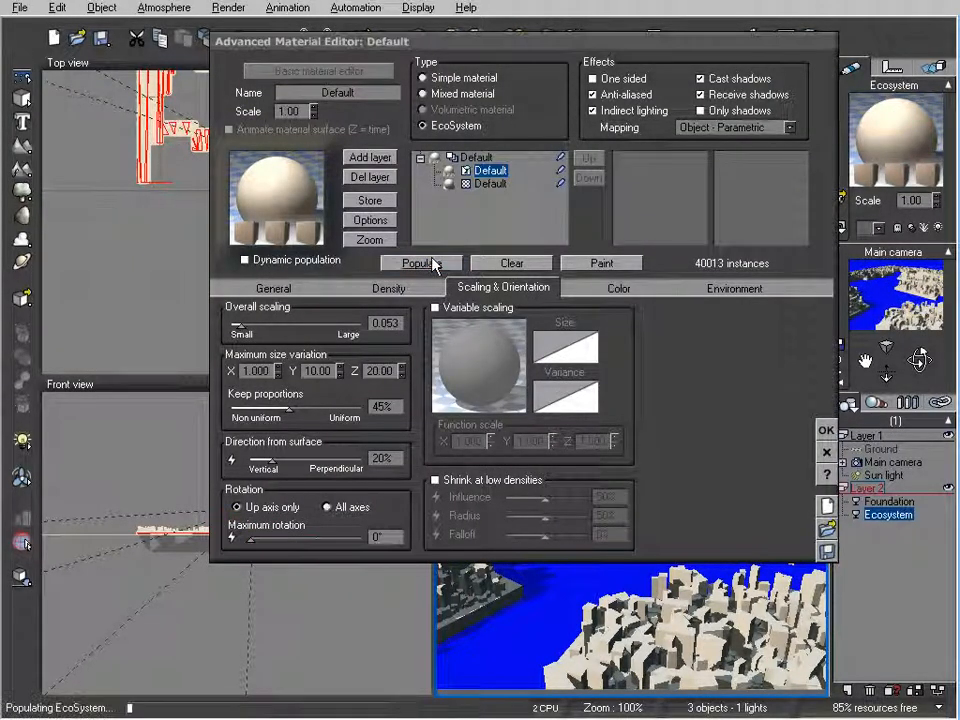
{"action": "left_click", "coordinate": [829, 430]}
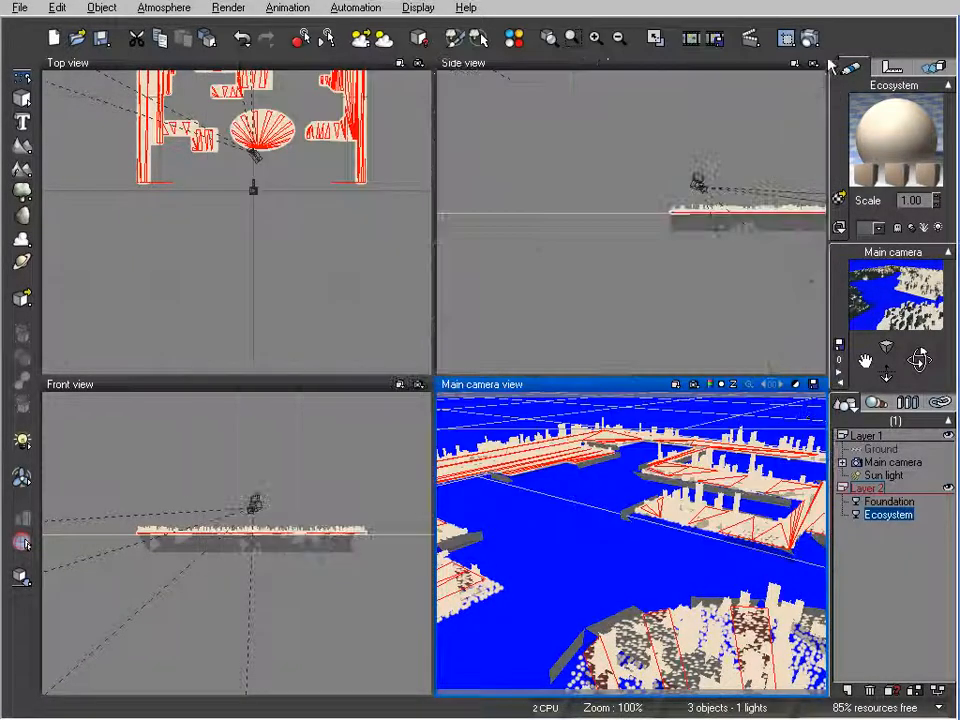
{"action": "left_click", "coordinate": [808, 38]}
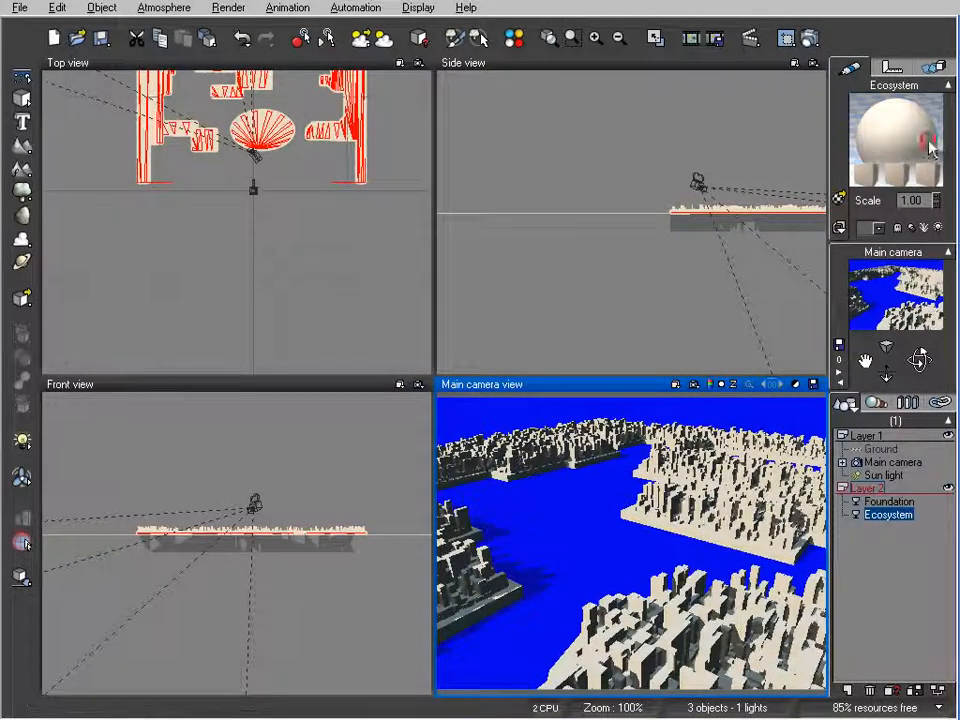
Edit the Ecosystem object's material and browse the material library to the Buildings collection.
{"action": "double_click", "coordinate": [893, 140]}
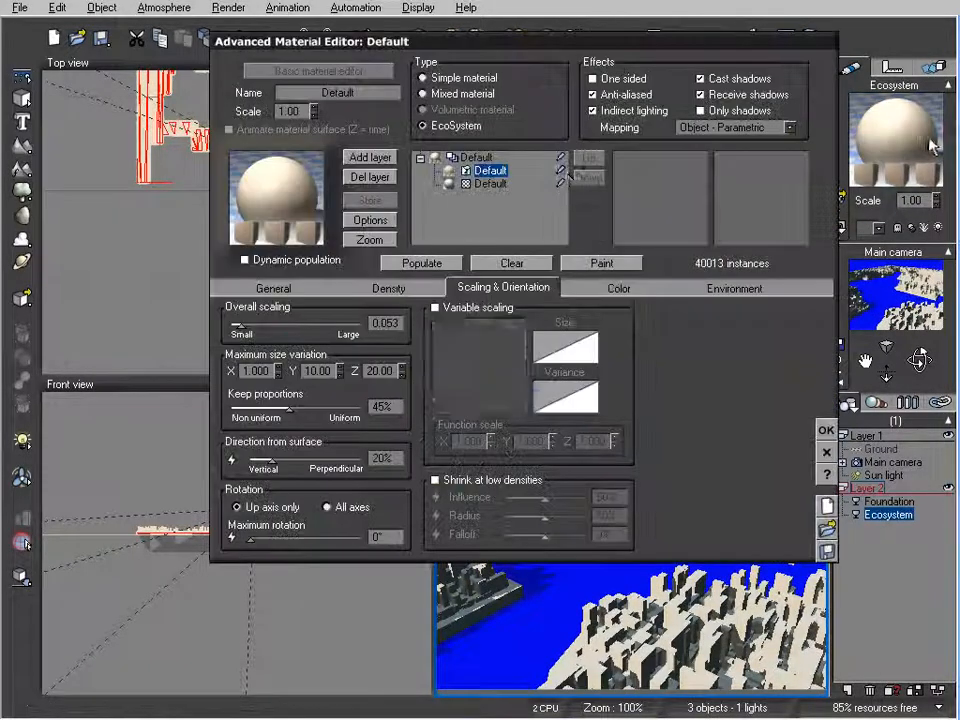
{"action": "left_click", "coordinate": [305, 193]}
{"action": "left_click", "coordinate": [711, 377]}
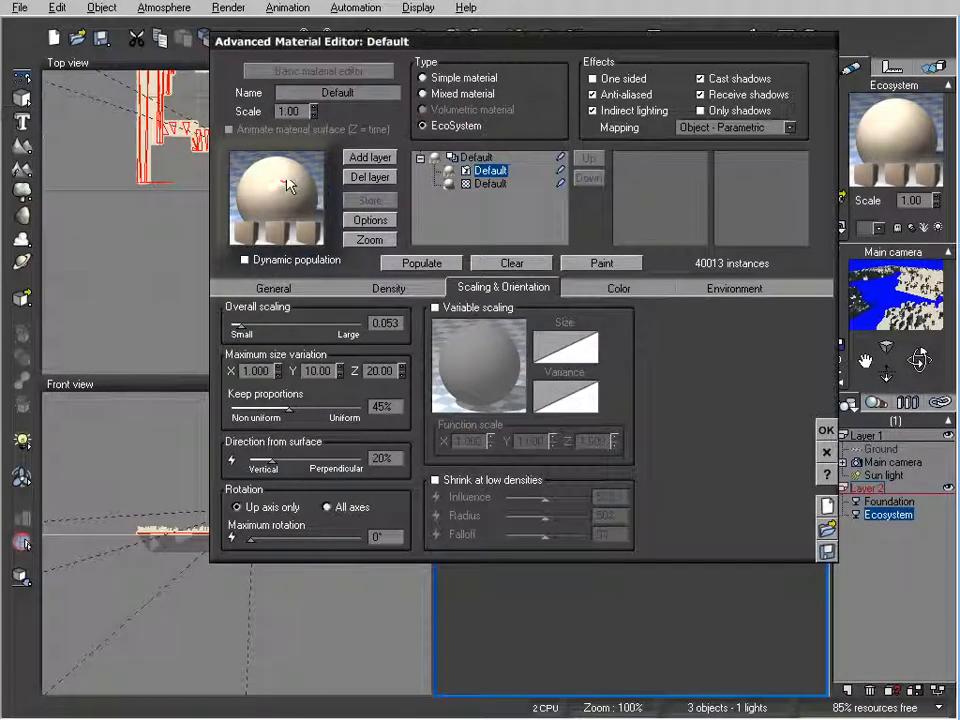
{"action": "left_click", "coordinate": [289, 186]}
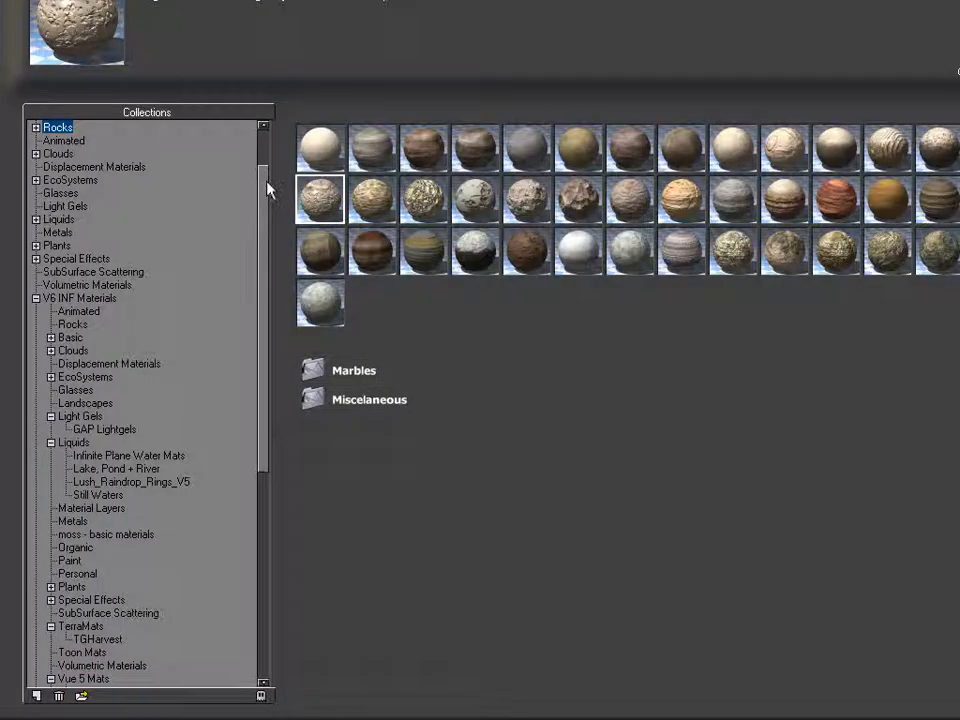
{"action": "left_click_drag", "start_coordinate": [267, 190], "coordinate": [272, 152]}
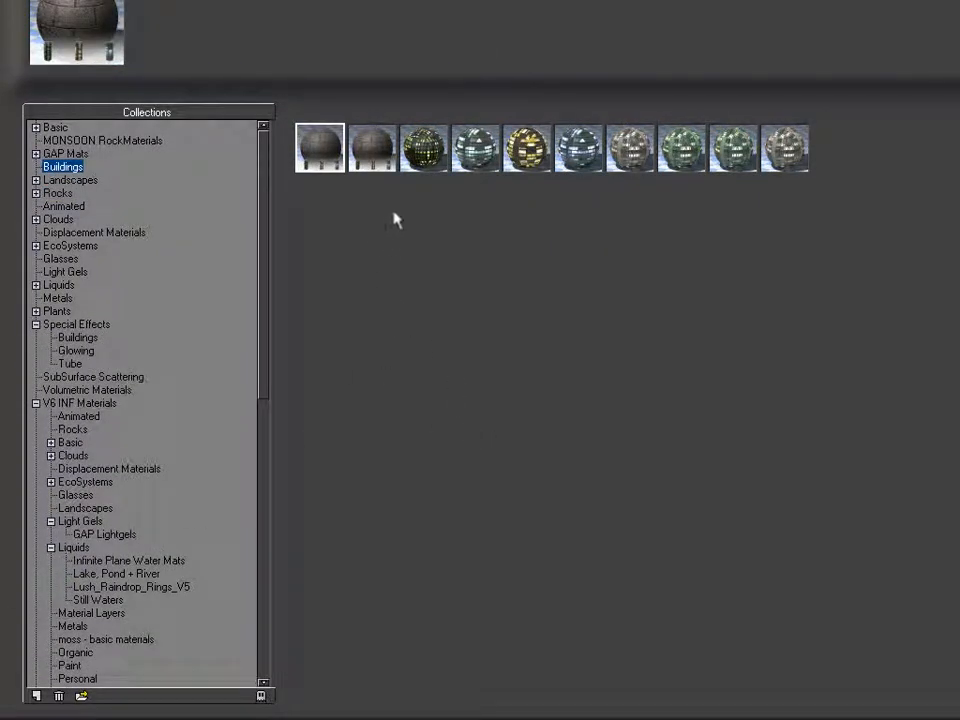
Examine the skyscraper and city ecosystem materials in the Buildings collection, including Skyscraper1, Skyscraper2, Skyscraper4d, Skyscraper4ad and City Buildings Ecosystem.
{"action": "left_click", "coordinate": [476, 148]}
{"action": "left_click", "coordinate": [527, 148]}
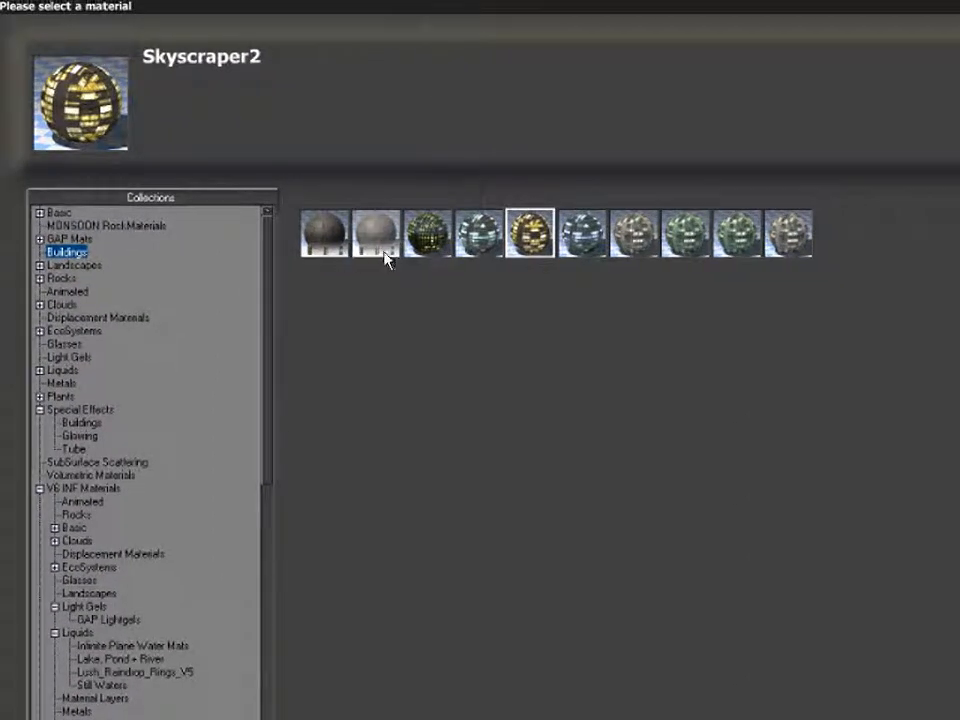
{"action": "left_click", "coordinate": [484, 238]}
{"action": "left_click", "coordinate": [532, 236]}
{"action": "left_click", "coordinate": [577, 238]}
{"action": "left_click", "coordinate": [634, 234]}
{"action": "left_click", "coordinate": [686, 234]}
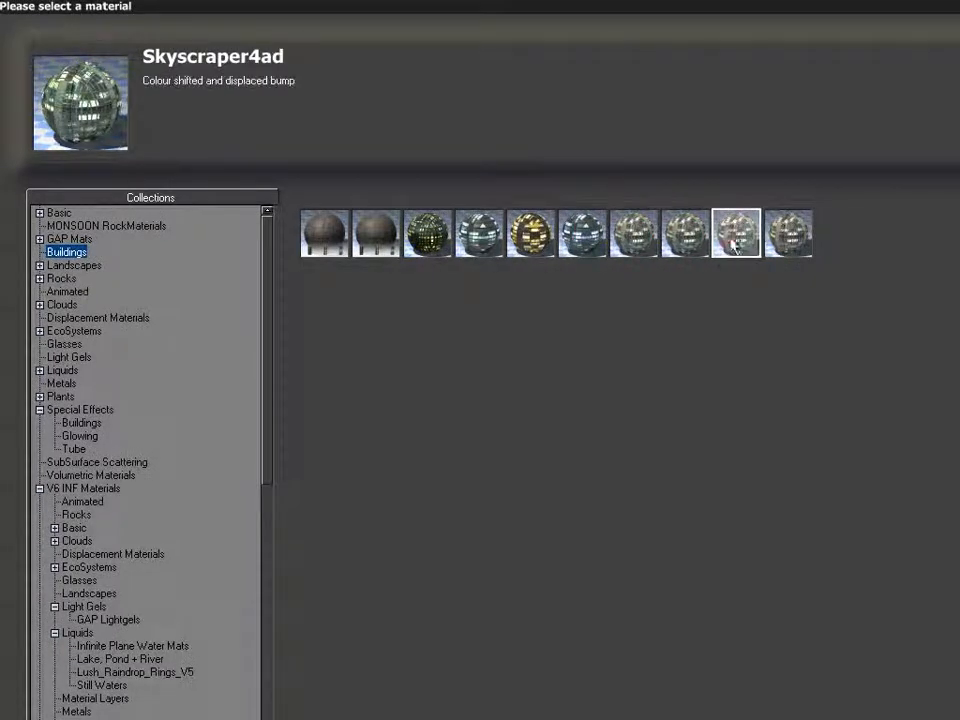
{"action": "left_click", "coordinate": [728, 238]}
{"action": "left_click", "coordinate": [790, 237]}
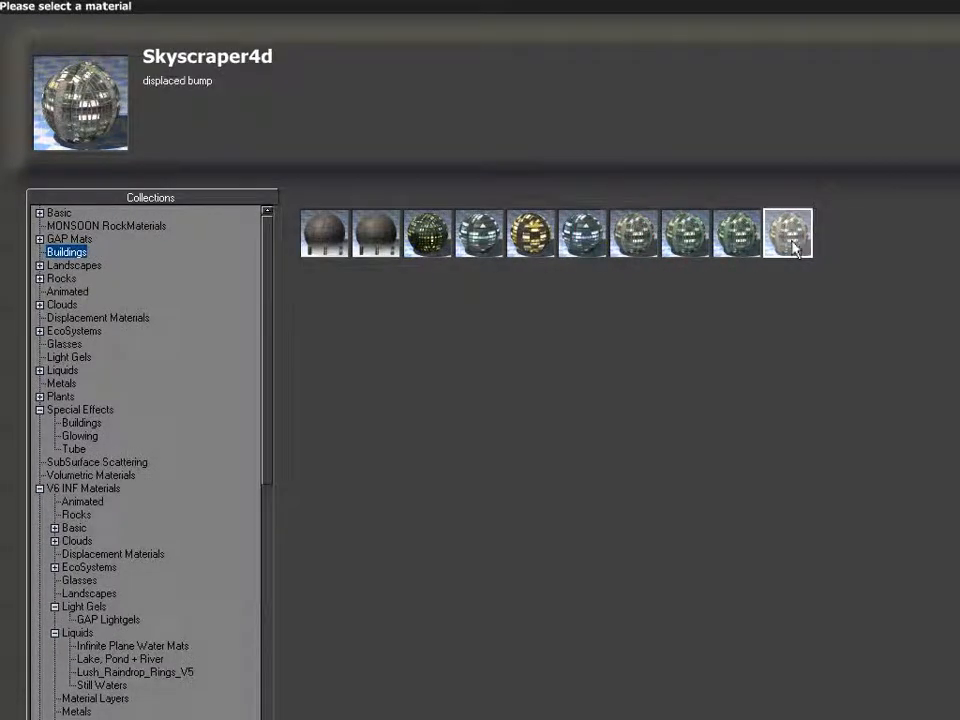
{"action": "left_click", "coordinate": [590, 236]}
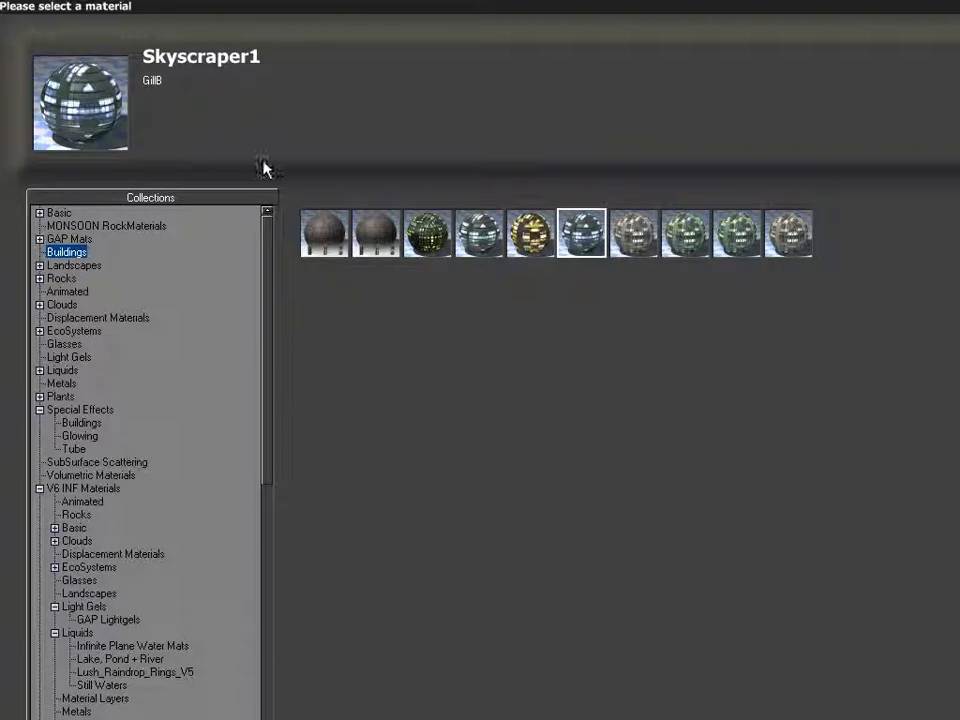
{"action": "left_click", "coordinate": [380, 241]}
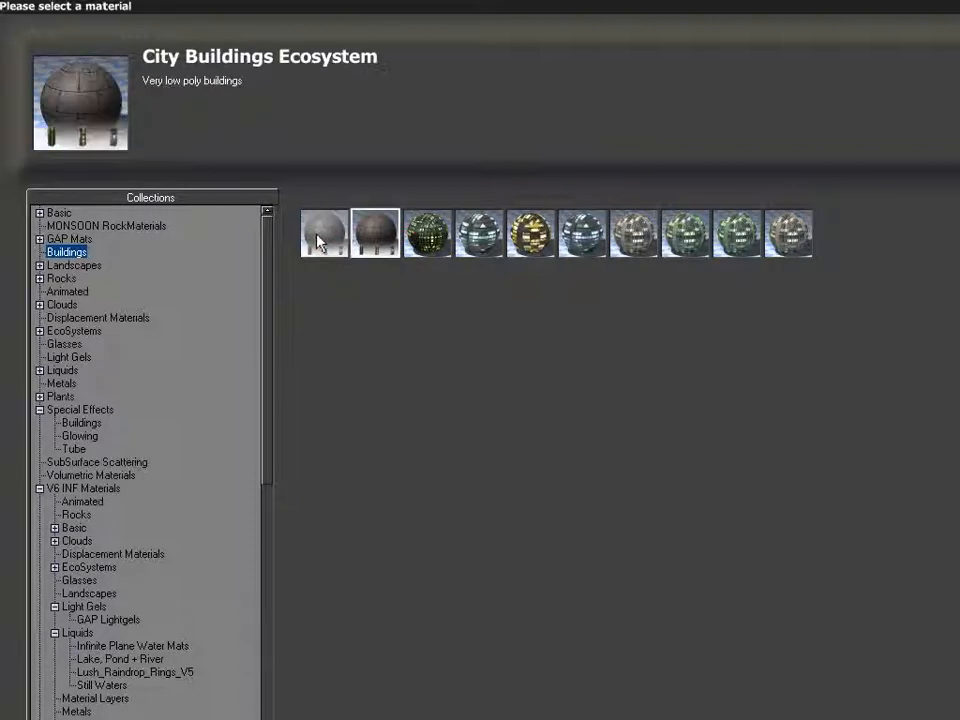
{"action": "left_click", "coordinate": [318, 240]}
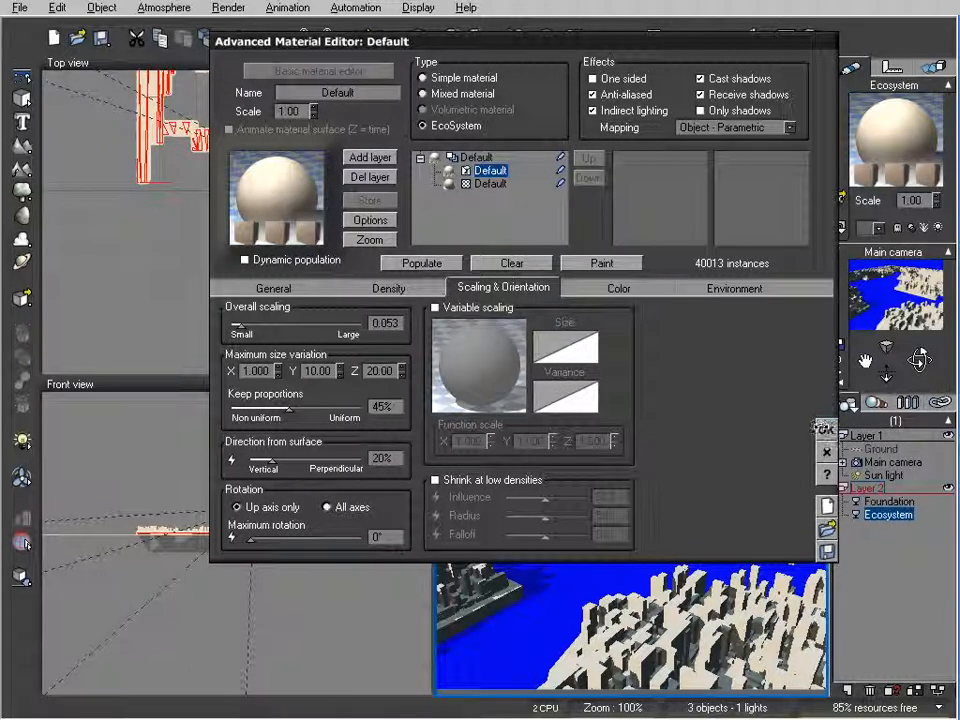
Accept the Ecosystem material as it is, render the main camera view and undo the accidental move of the Ecosystem object.
{"action": "left_click", "coordinate": [826, 431]}
{"action": "left_click", "coordinate": [807, 39]}
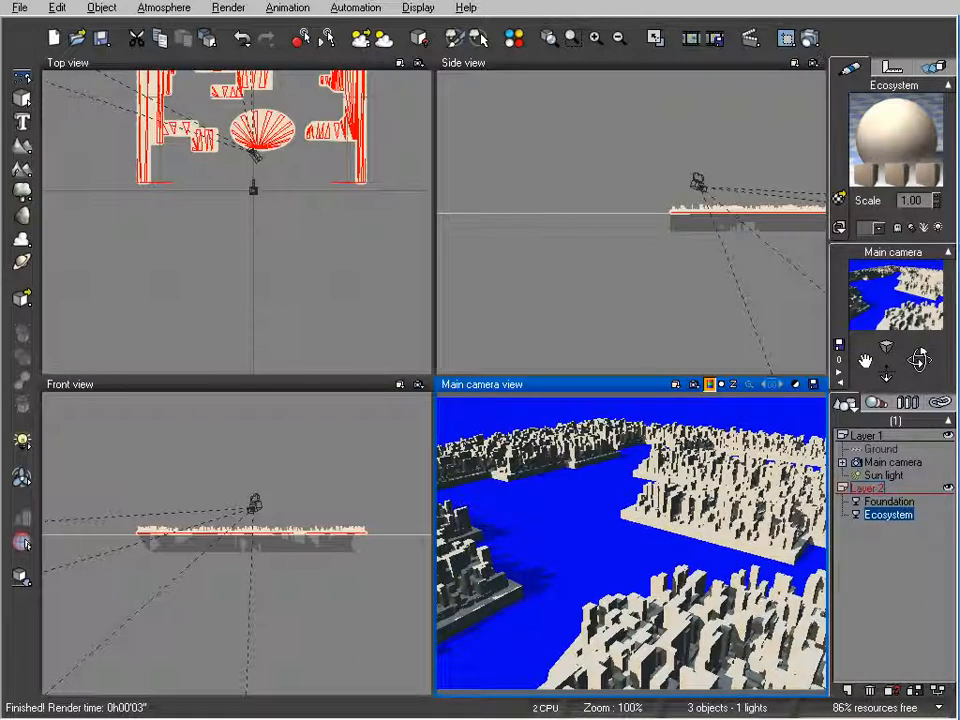
{"action": "left_click_drag", "start_coordinate": [620, 562], "coordinate": [662, 549]}
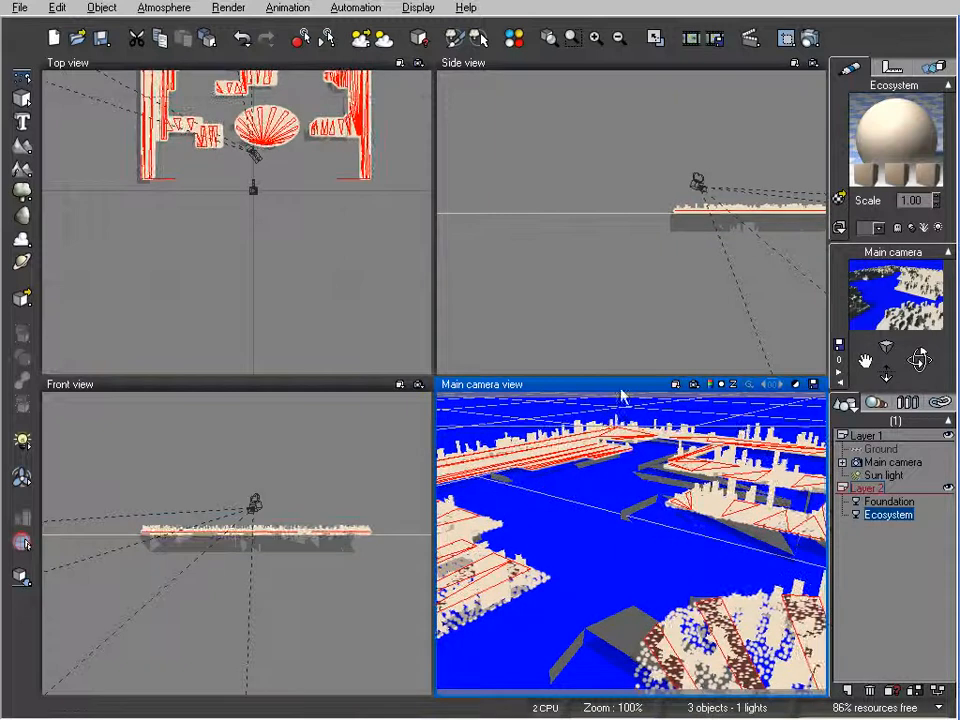
{"action": "left_click", "coordinate": [242, 38]}
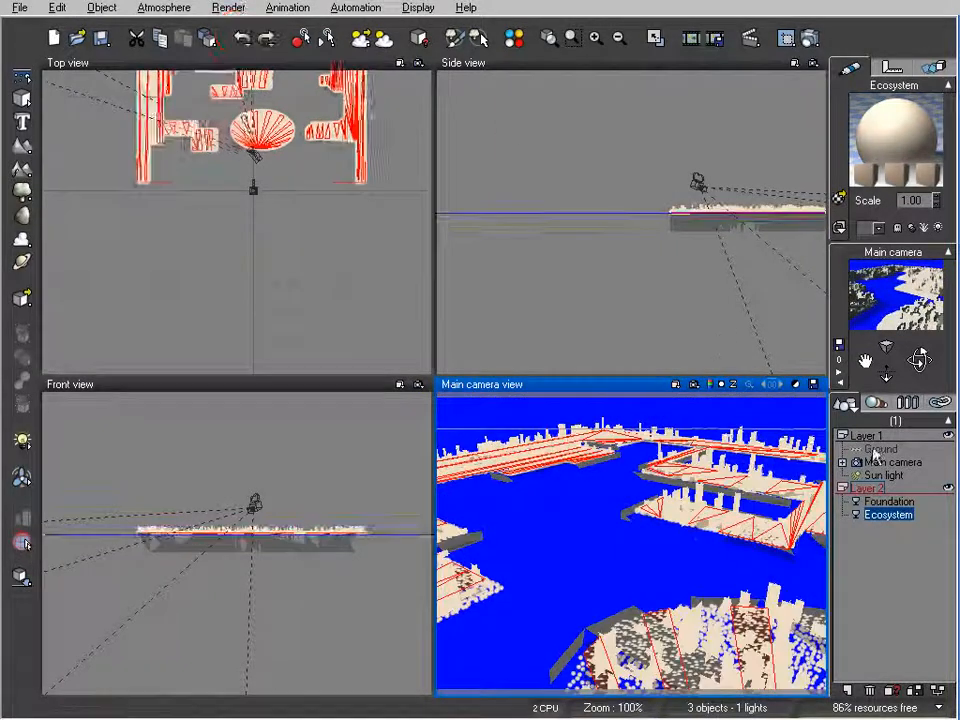
Select both objects in Layer 2, turn the main camera to look across the oval island and render the view.
{"action": "left_click", "coordinate": [910, 546]}
{"action": "left_click", "coordinate": [880, 489]}
{"action": "left_click_drag", "start_coordinate": [622, 528], "coordinate": [630, 553]}
{"action": "left_click_drag", "start_coordinate": [920, 360], "coordinate": [869, 362]}
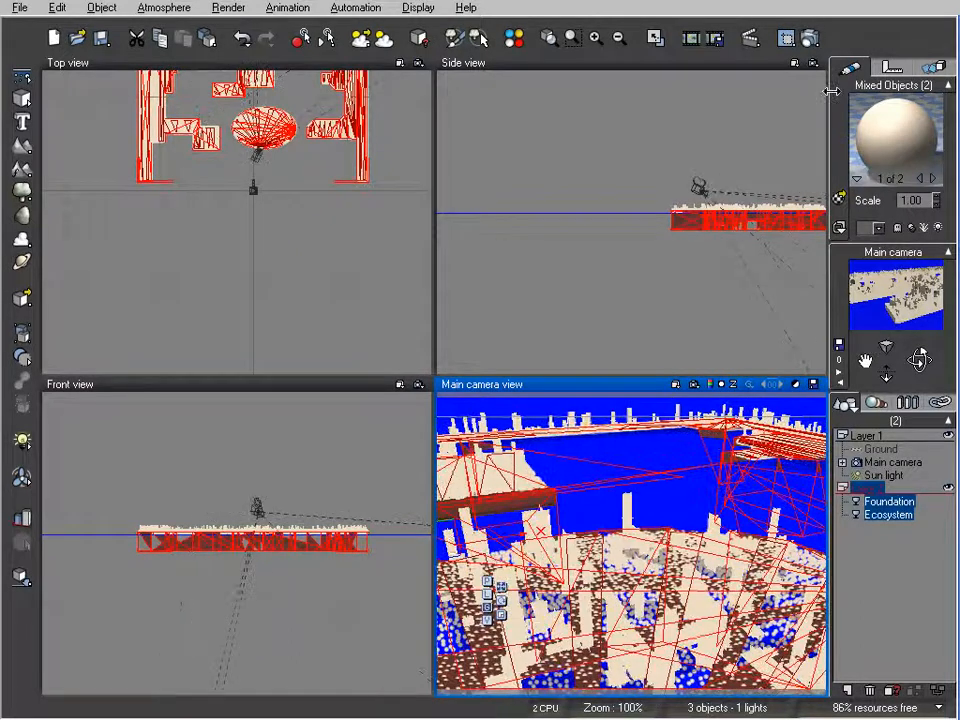
{"action": "left_click", "coordinate": [808, 41]}
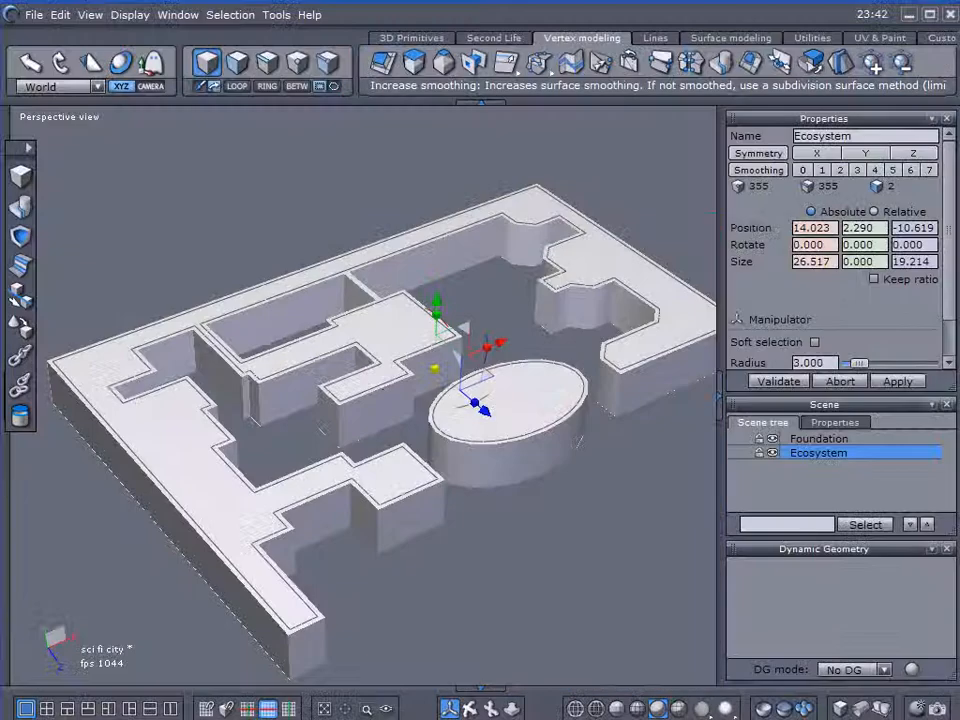
Switch to Hexagon with the sci fi city model and bring up the line drawing tools.
{"action": "left_click", "coordinate": [648, 37]}
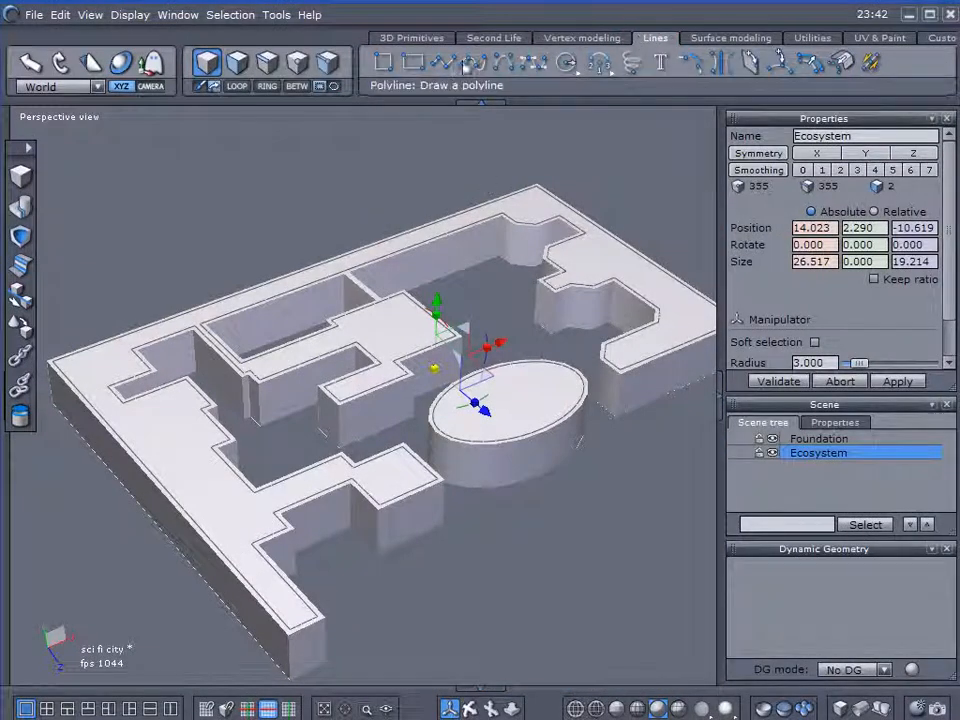